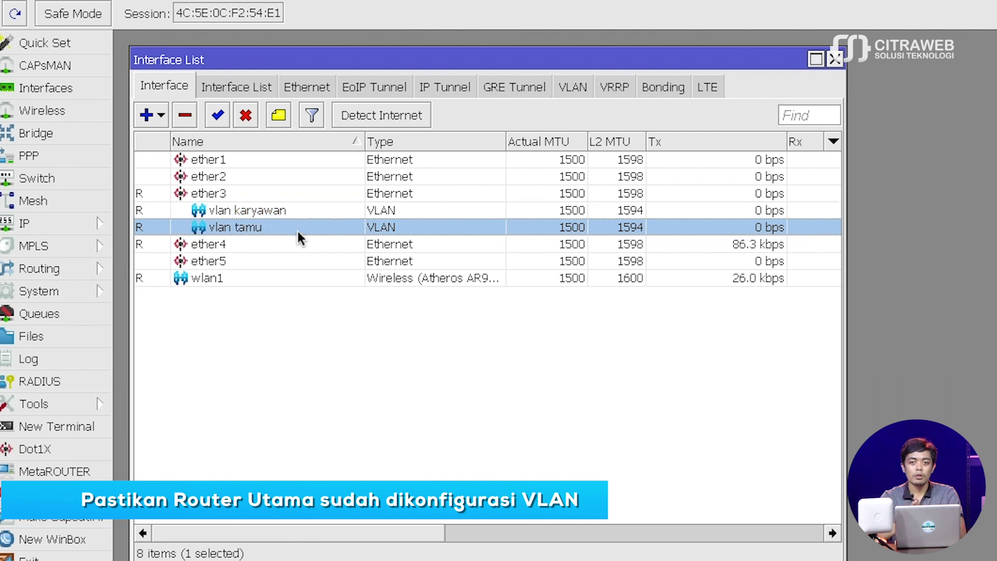
- Confirm in WinBox that vlan tamu is VLAN ID 200 on ether3, then return to cnMaestro
left_click(408, 340)
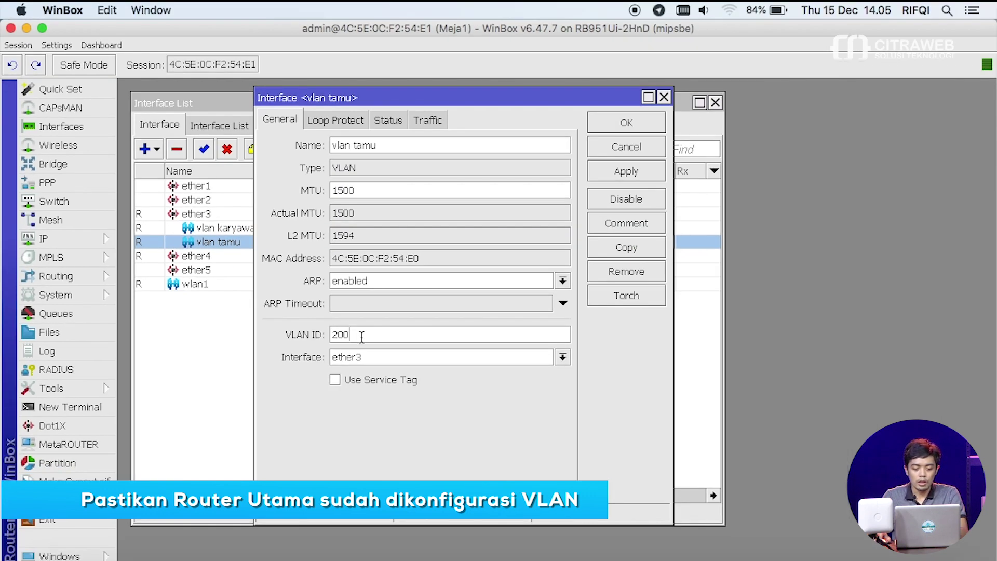
left_click(163, 553)
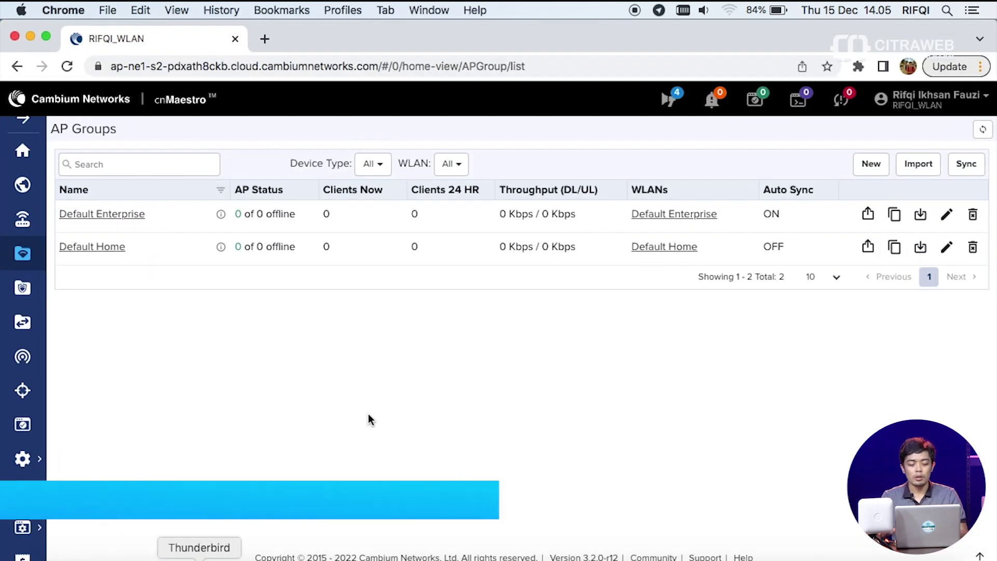
- Go to the WLANs page, which lists only Default Enterprise, and begin a new WLAN
left_click(33, 366)
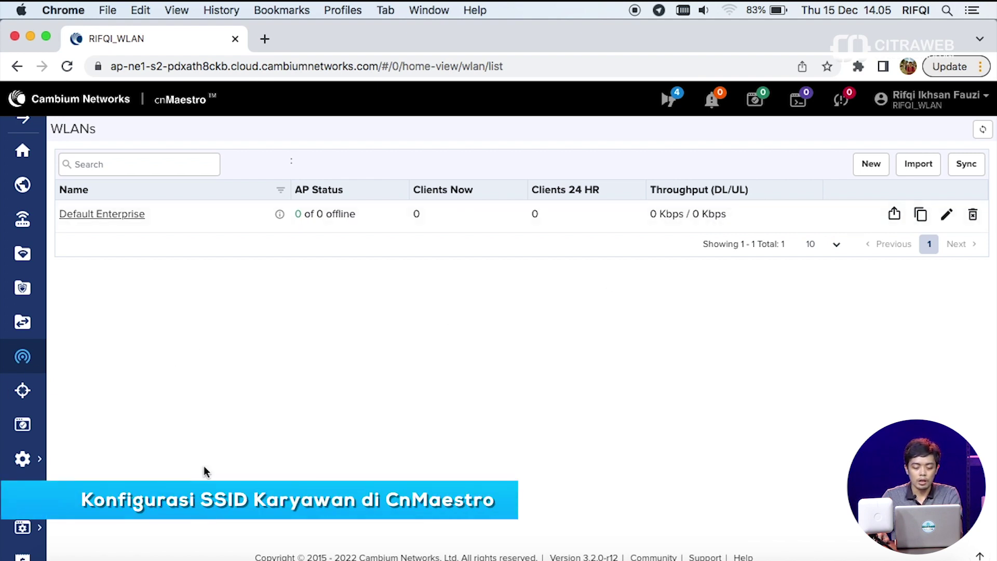
left_click(864, 163)
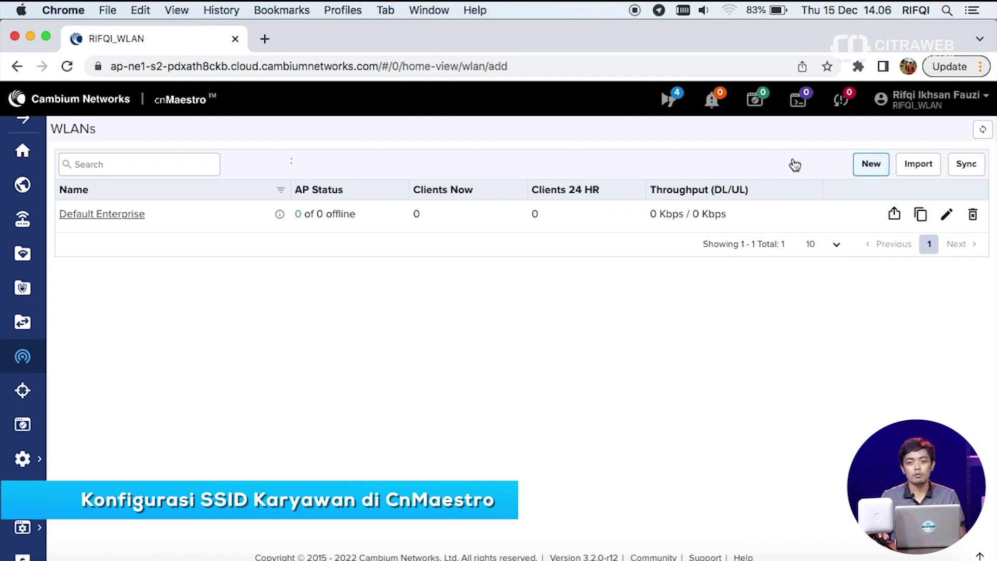
- Enter 'SSID Karyawan' as the new WLAN's name and SSID
left_click(871, 165)
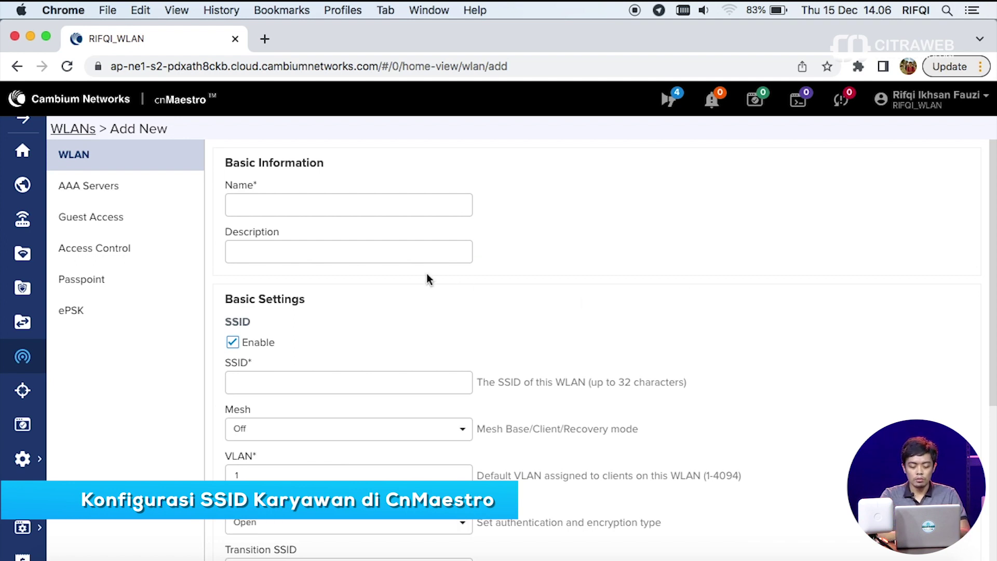
left_click(375, 206)
type("SSID Karyawan")
key("super+a")
key("super+c")
left_click(374, 382)
key("super+v")
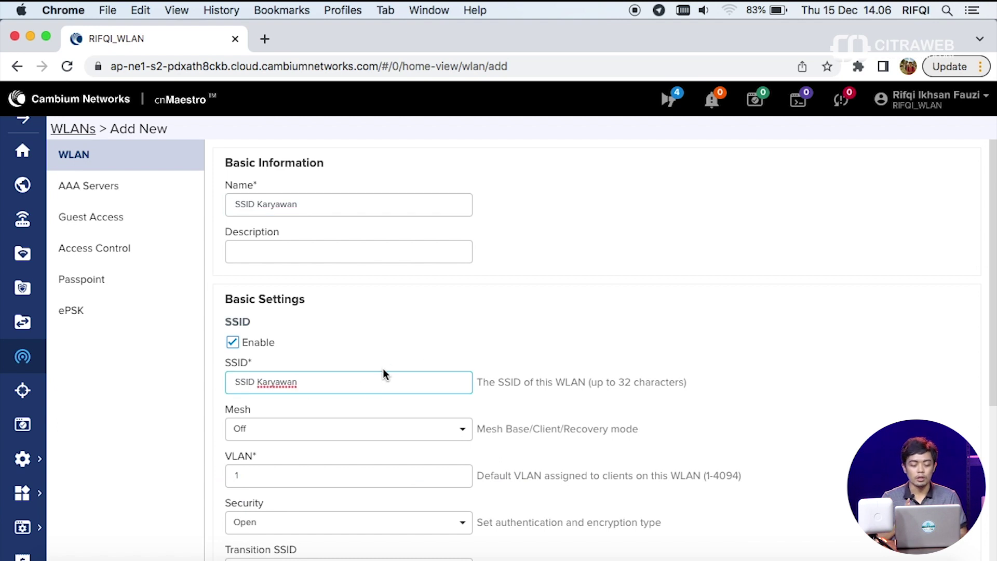
- Set security to WPA2 Pre-Shared Keys, VLAN to 100, and disable the 6 GHz band
scroll(369, 391, "down", 2)
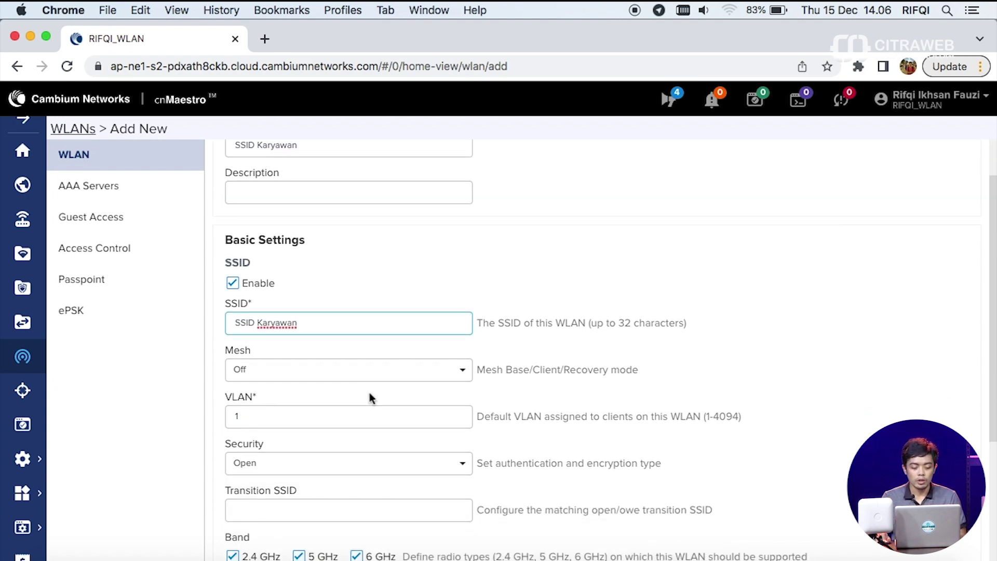
scroll(369, 393, "down", 1)
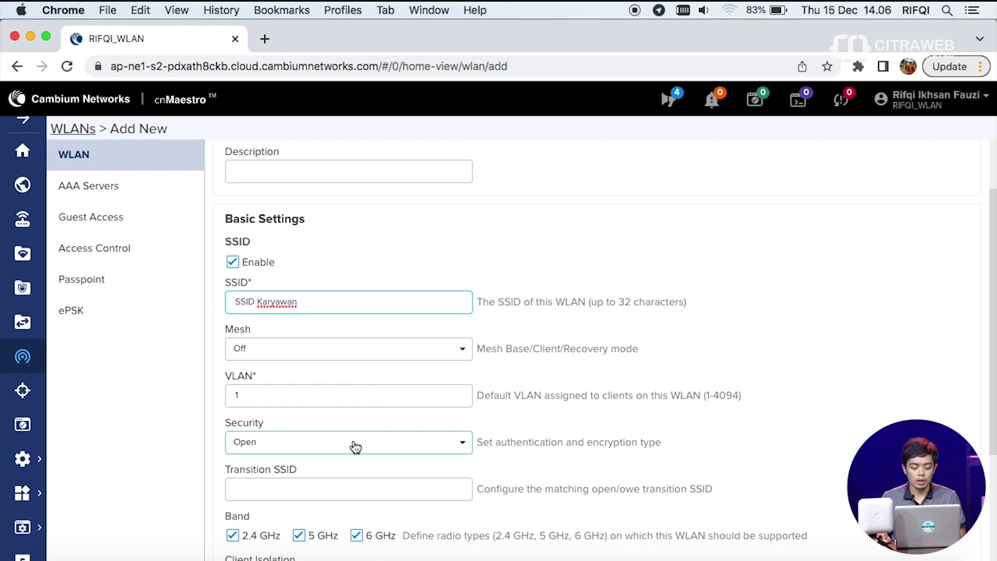
left_click(387, 439)
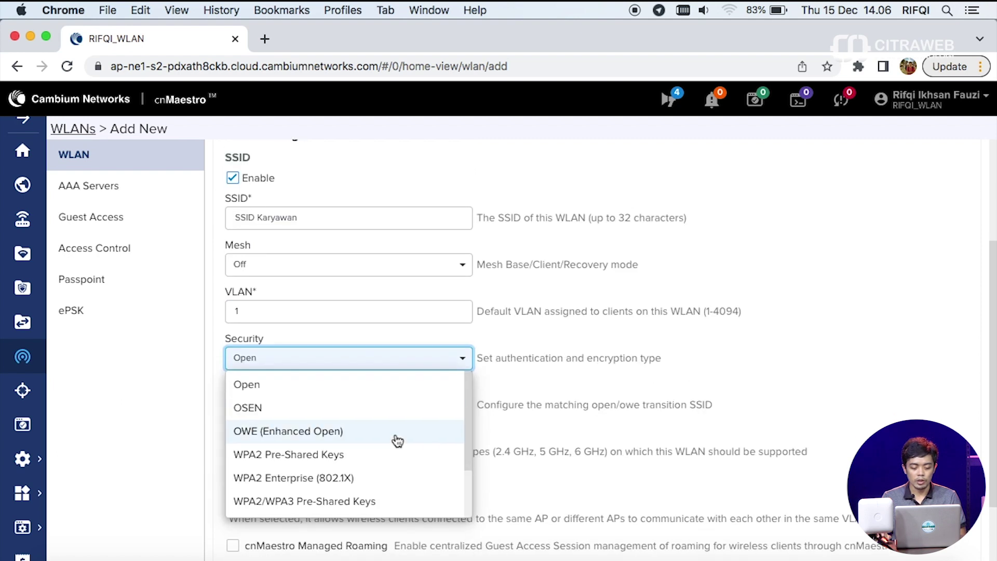
left_click(320, 457)
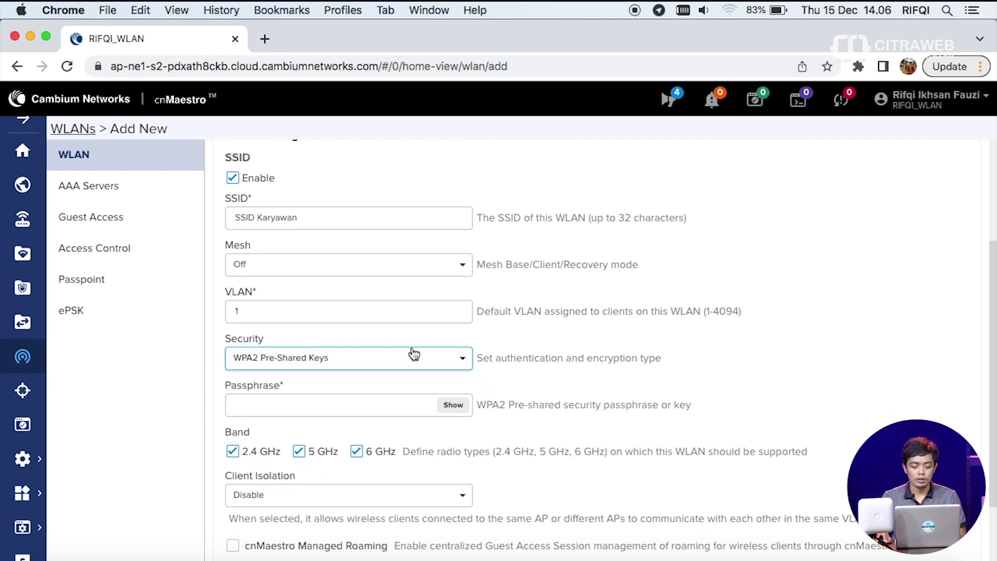
double_click(362, 321)
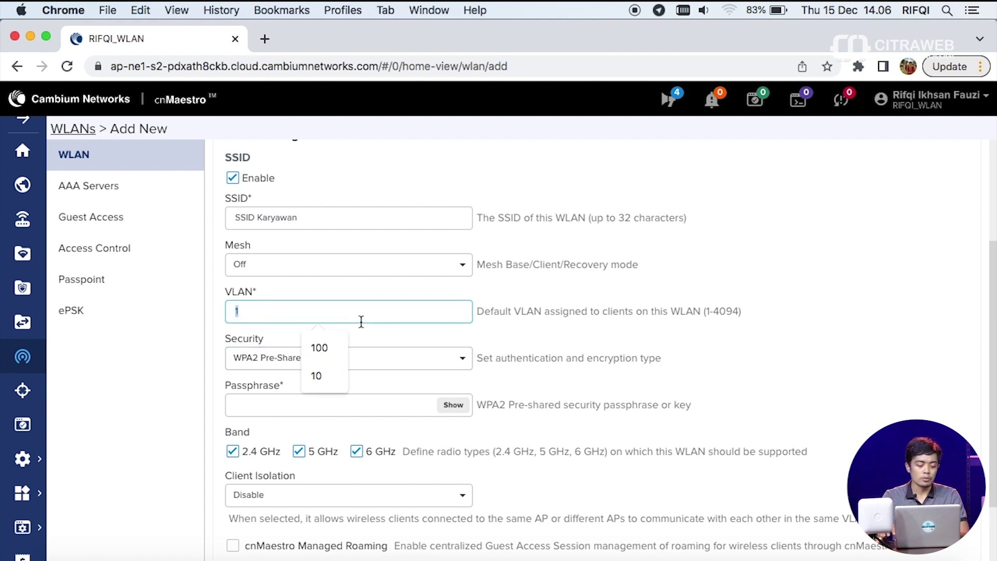
type("100")
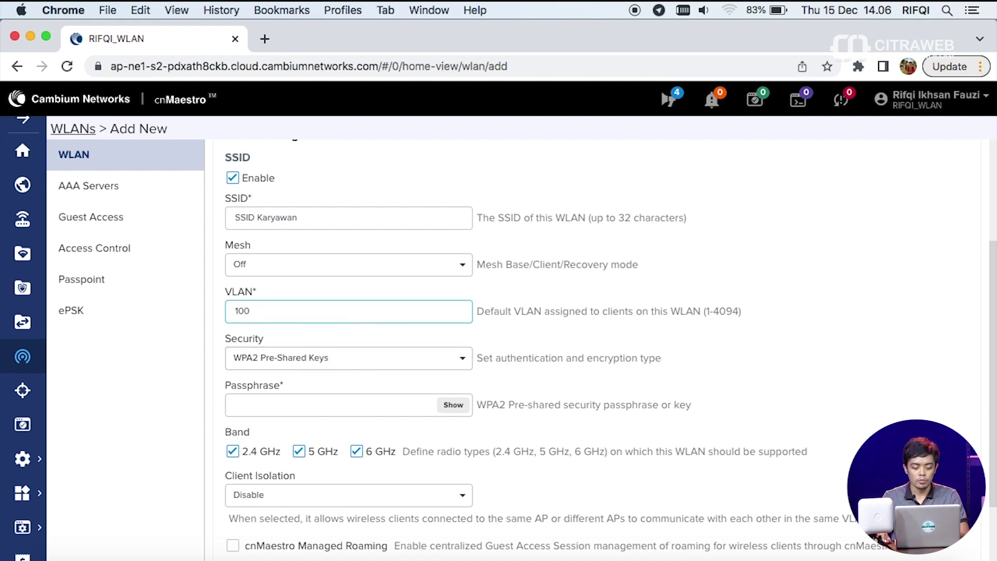
left_click(357, 452)
scroll(561, 402, "down", 1)
scroll(561, 403, "down", 5)
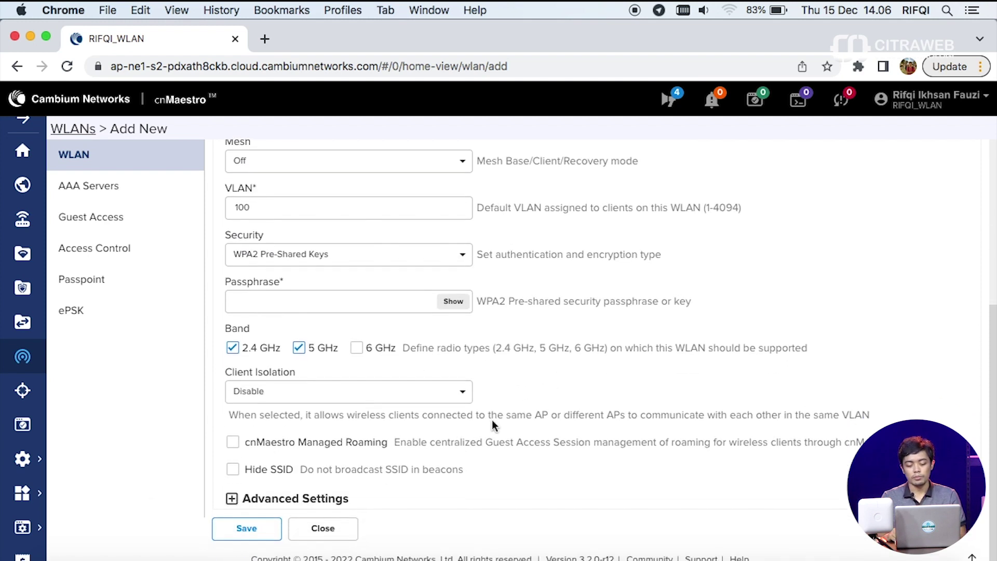
- Enter the WLAN passphrase and save the SSID Karyawan WLAN
left_click(245, 538)
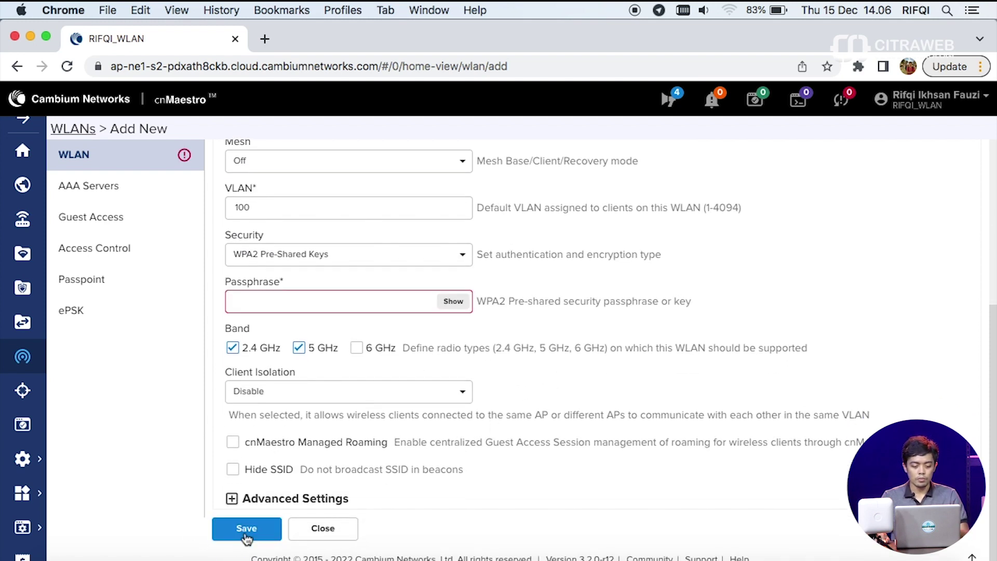
left_click(418, 306)
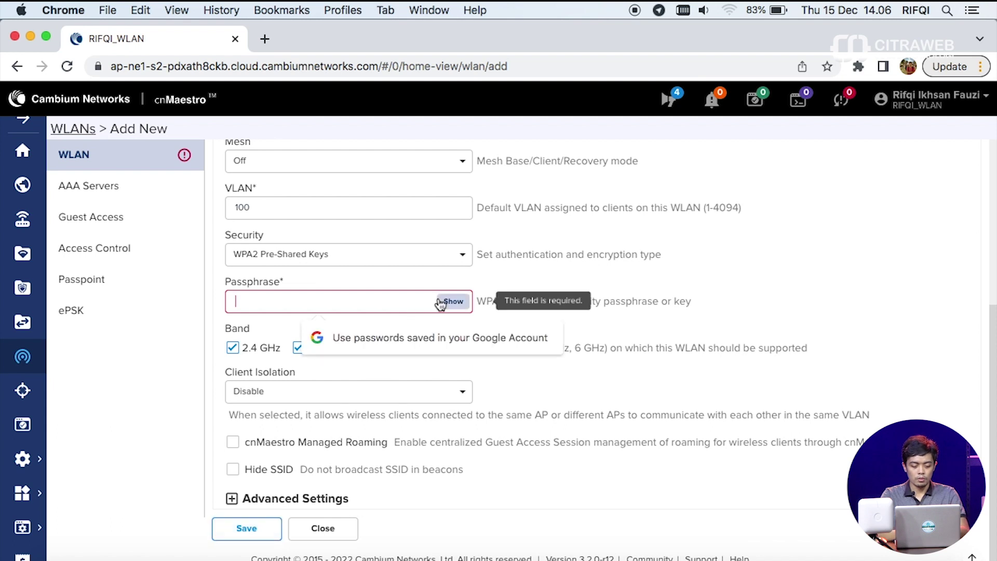
type("12345678")
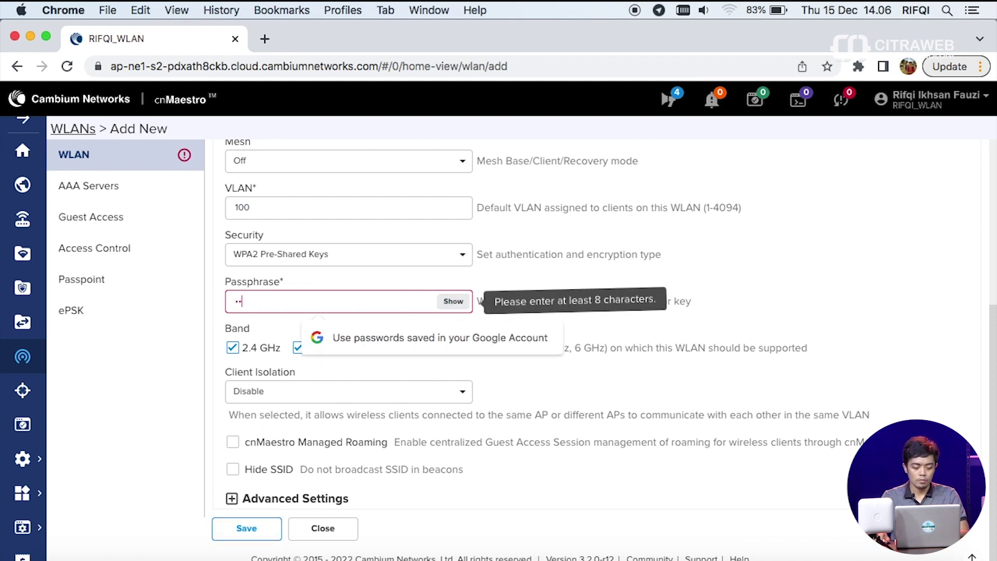
left_click(458, 305)
left_click(249, 529)
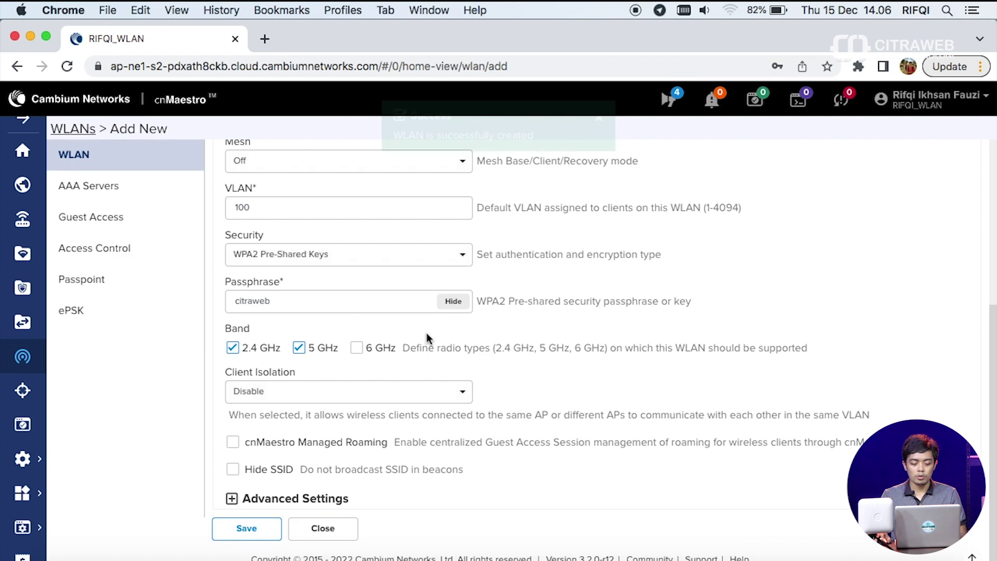
- Return to the WLANs list and begin adding a second WLAN
scroll(412, 305, "up", 5)
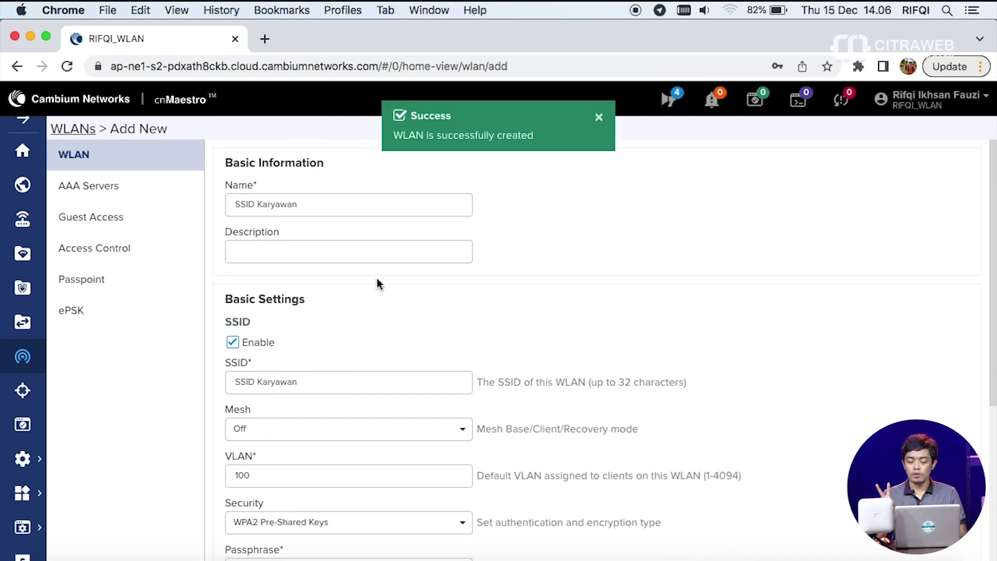
left_click(83, 134)
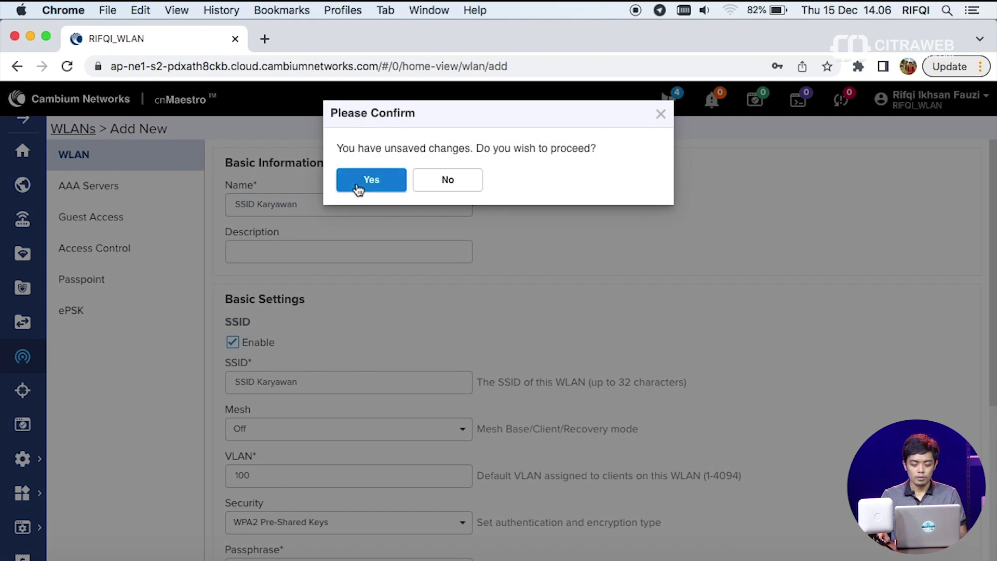
left_click(359, 188)
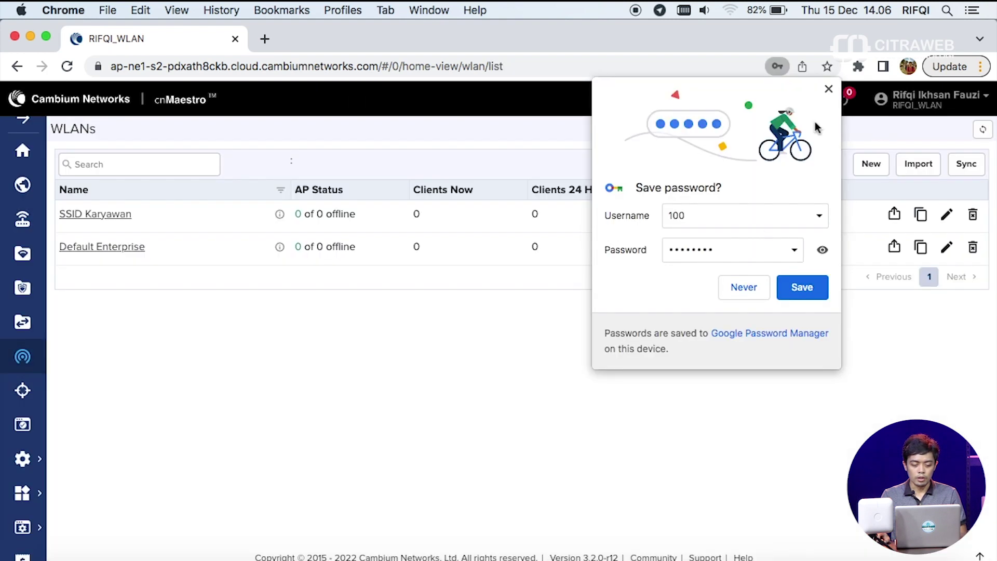
left_click(829, 89)
left_click(872, 164)
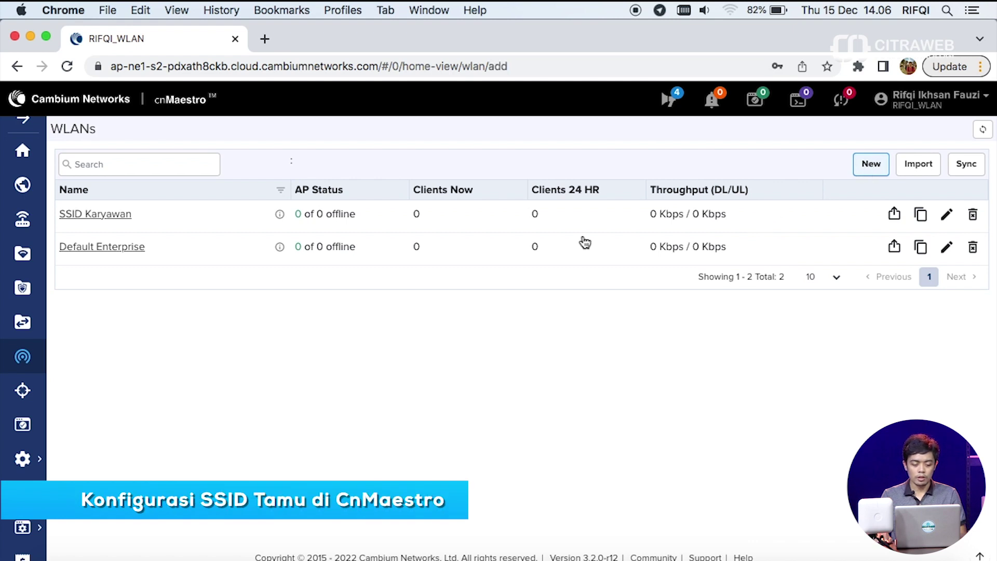
- Enter 'SSID Tamu' as the second WLAN's name and SSID
left_click(345, 205)
type("ssID Tamu")
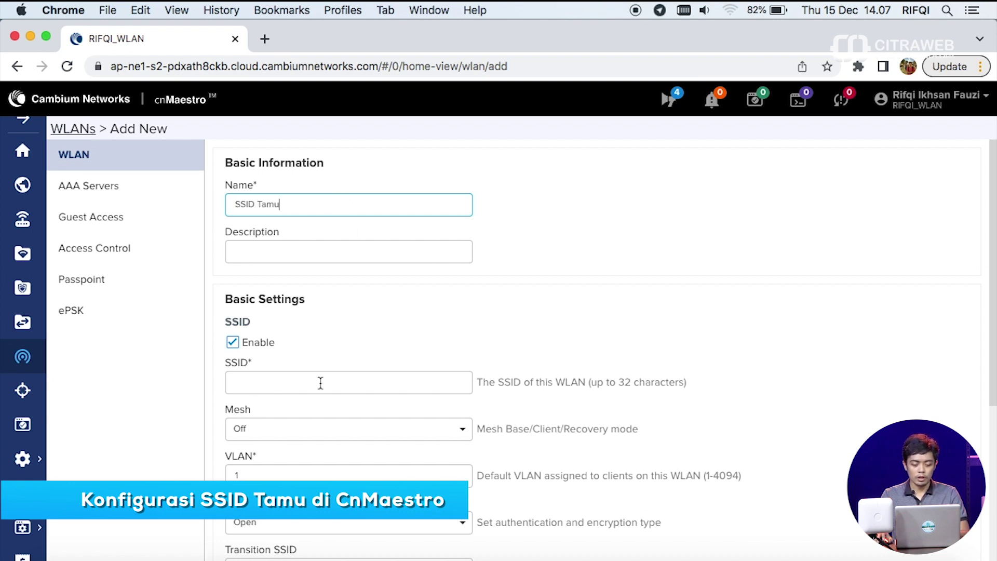
left_click(331, 351)
type("SSID Tamu")
scroll(332, 353, "down", 3)
scroll(334, 353, "down", 2)
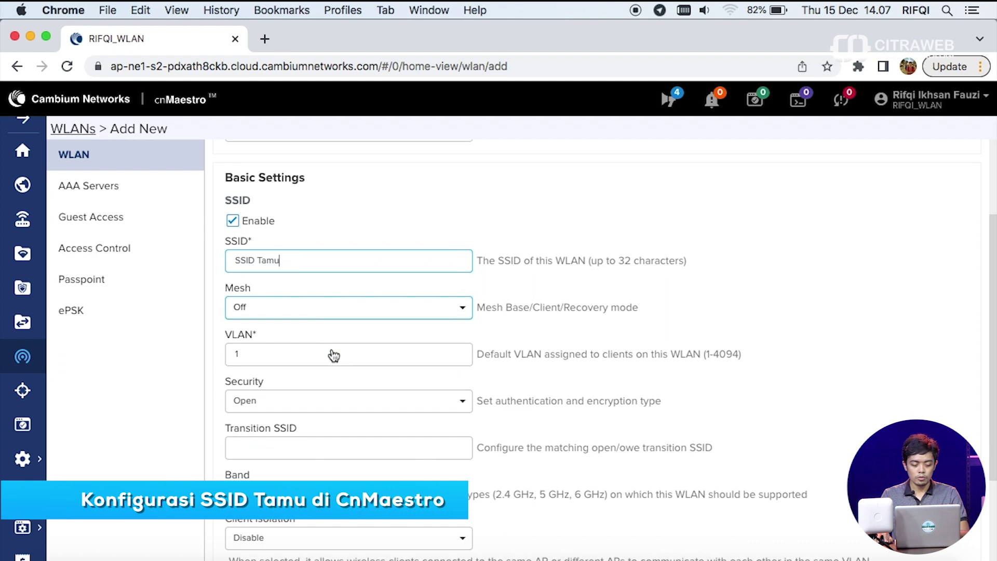
- Keep the security type Open and set the VLAN to 200
left_click(377, 406)
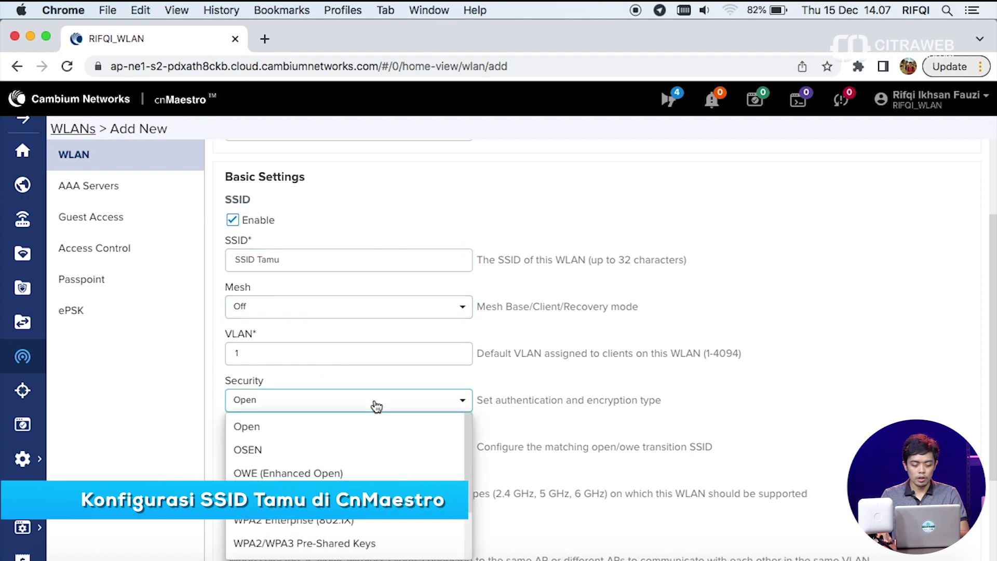
left_click(326, 432)
left_click(320, 353)
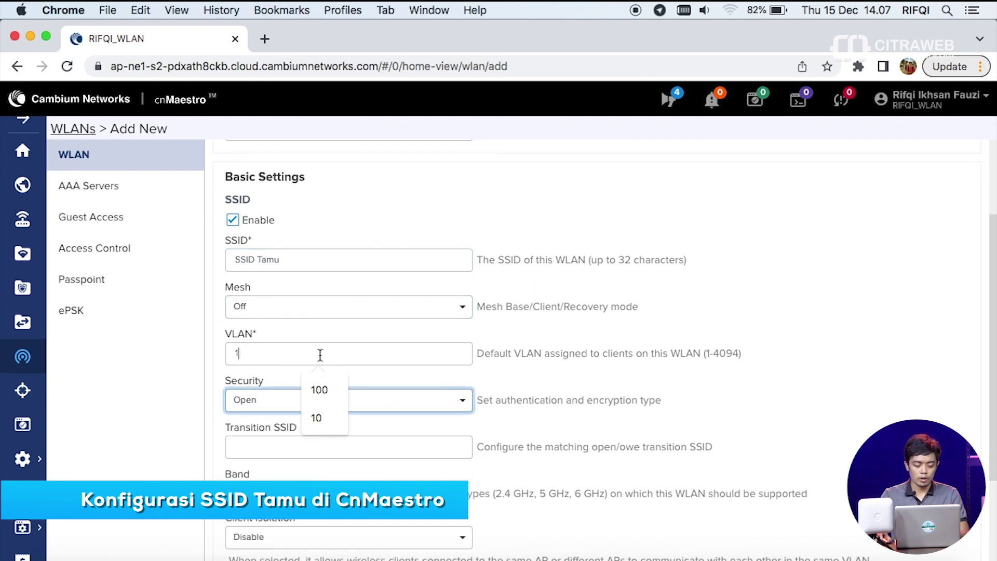
key("BackSpace")
type("200")
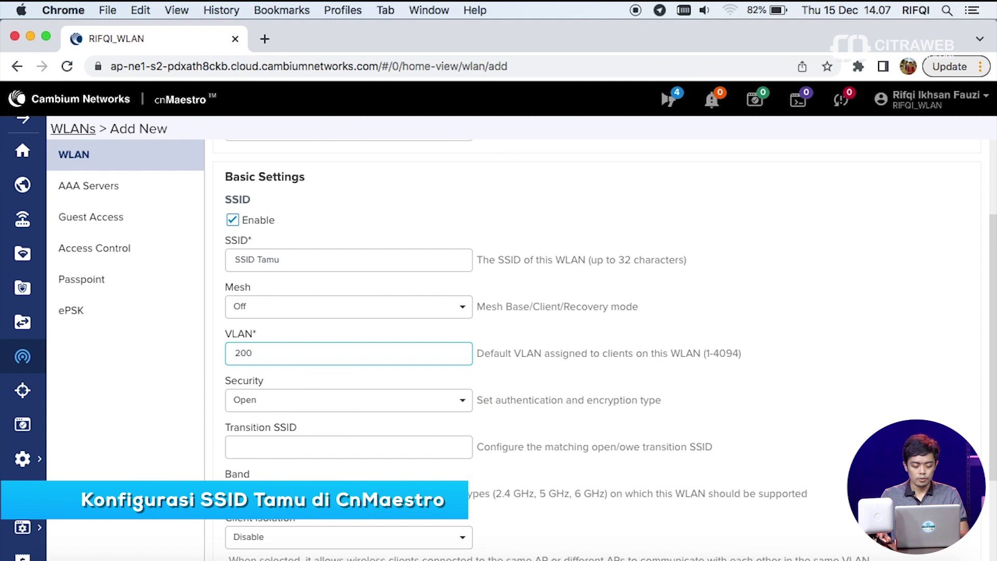
scroll(395, 405, "down", 3)
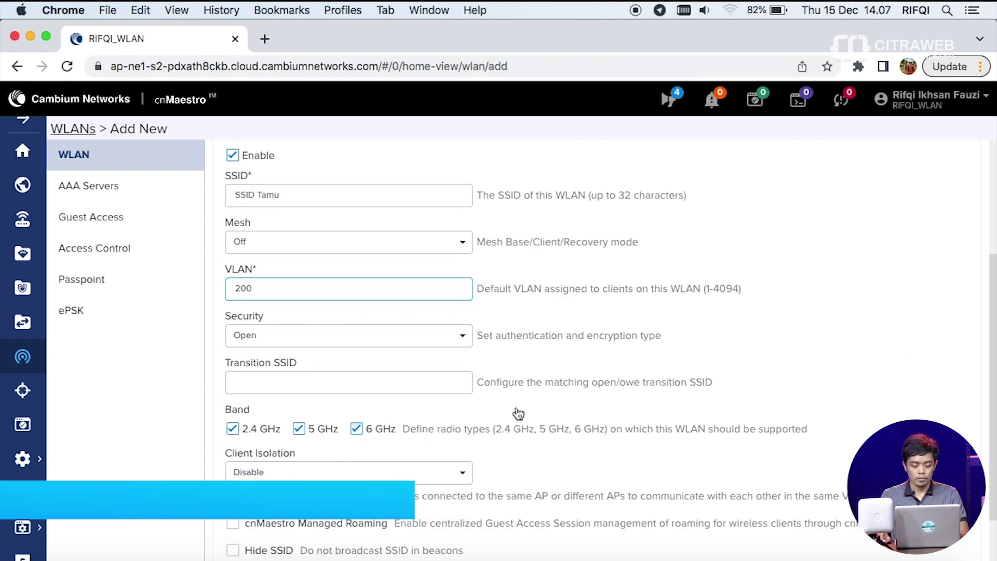
- Save the SSID Tamu WLAN and return to the WLANs list
left_click(248, 527)
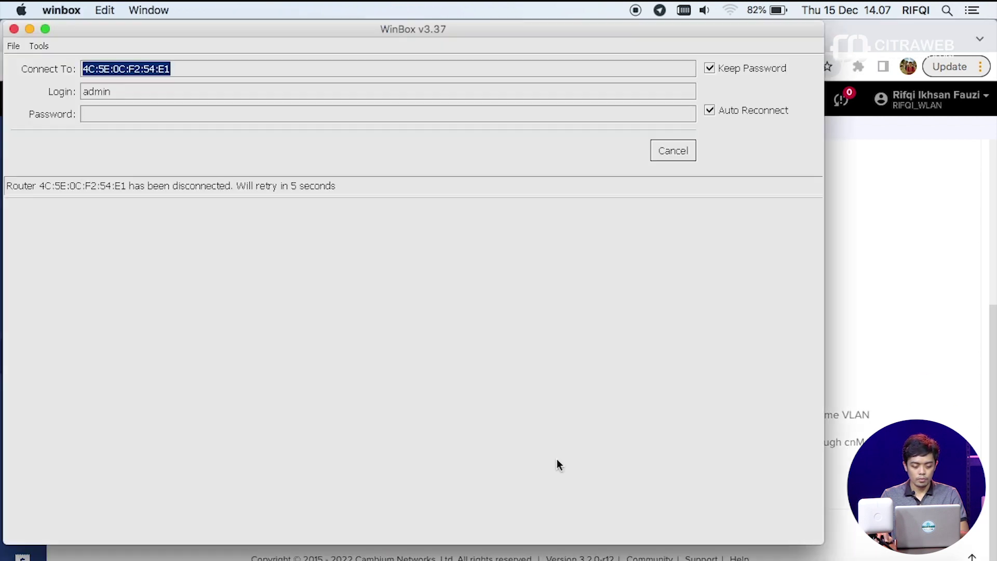
left_click(222, 546)
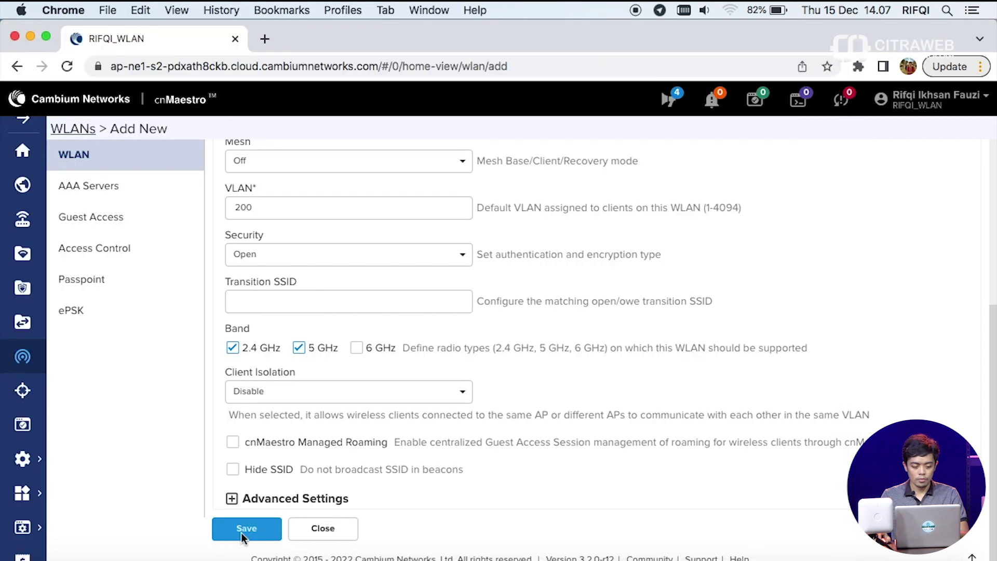
left_click(242, 528)
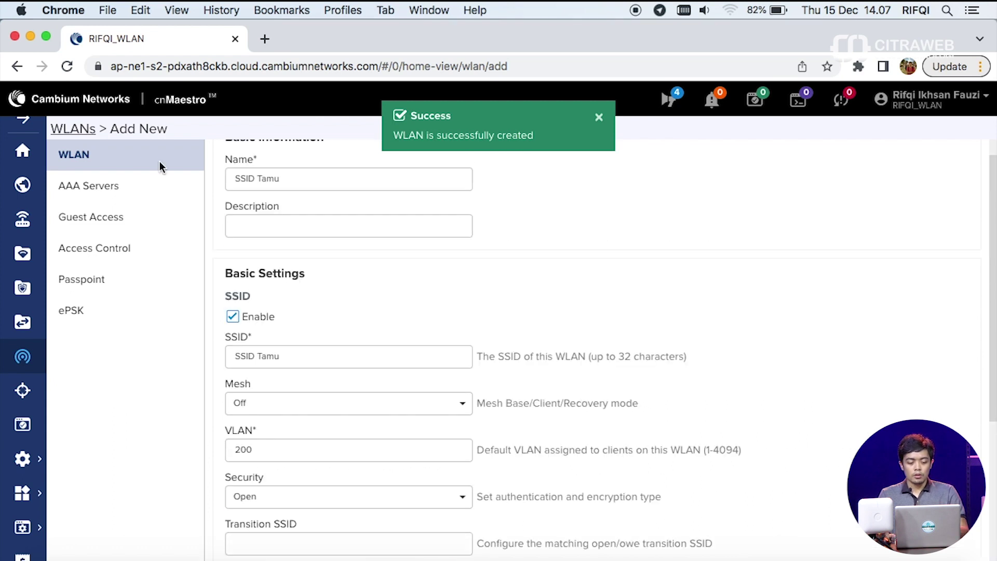
left_click(68, 131)
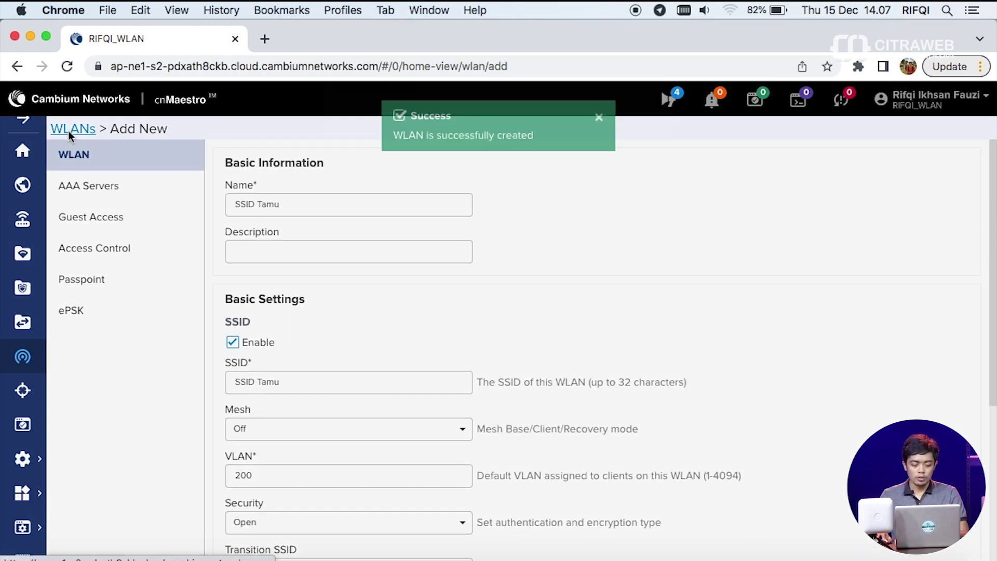
left_click(351, 183)
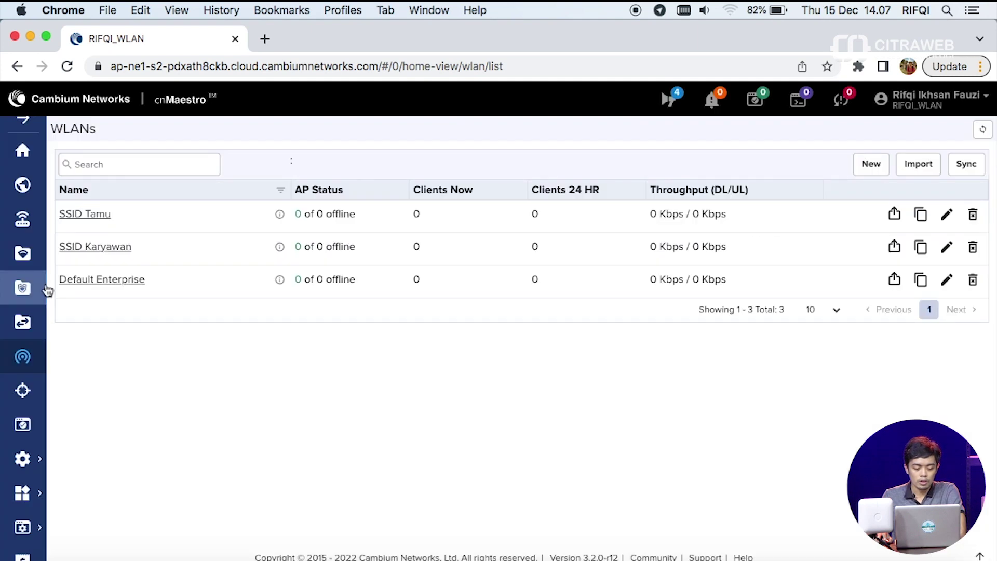
- Start a new AP group named 'Ap Citraweb'
left_click(23, 253)
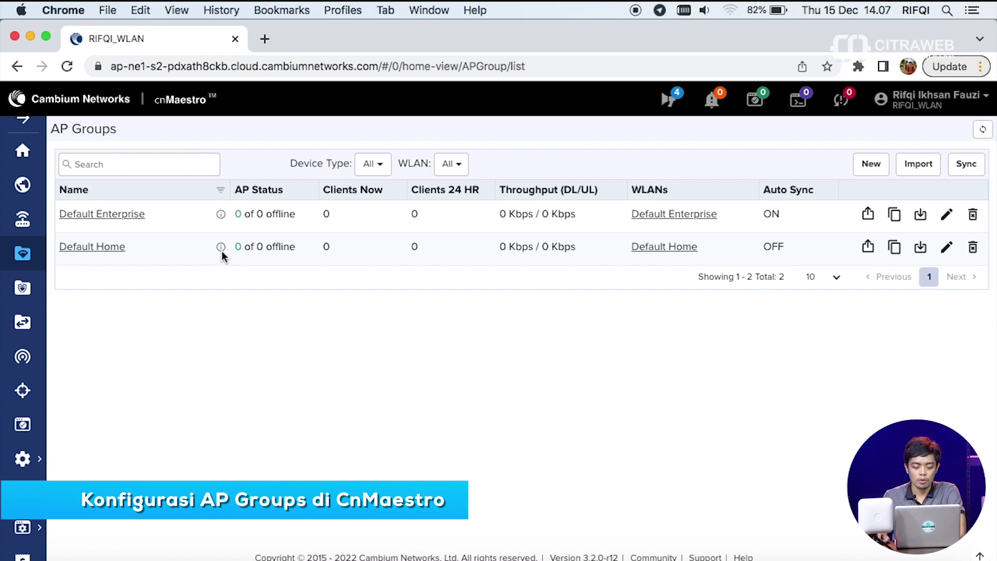
left_click(859, 163)
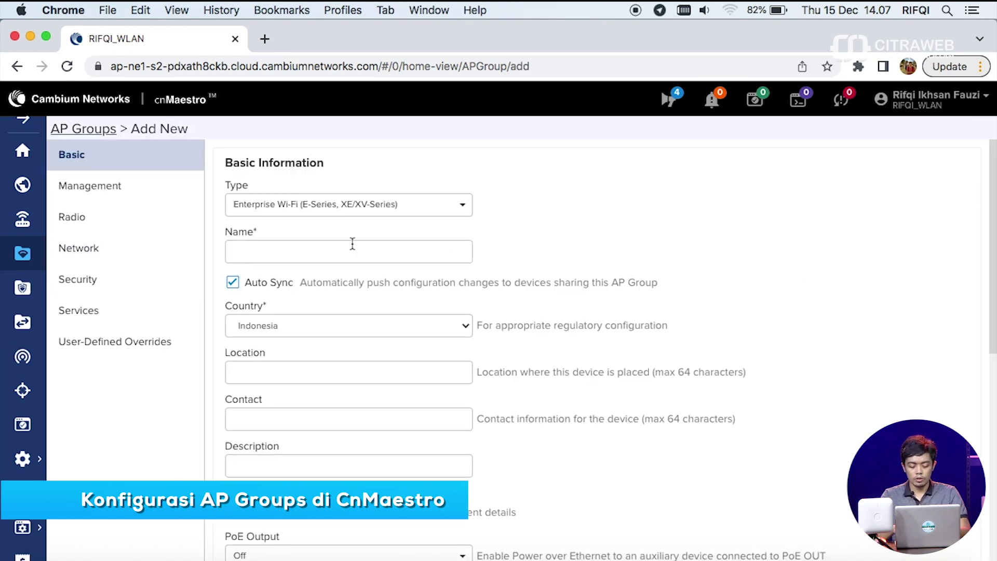
left_click(427, 252)
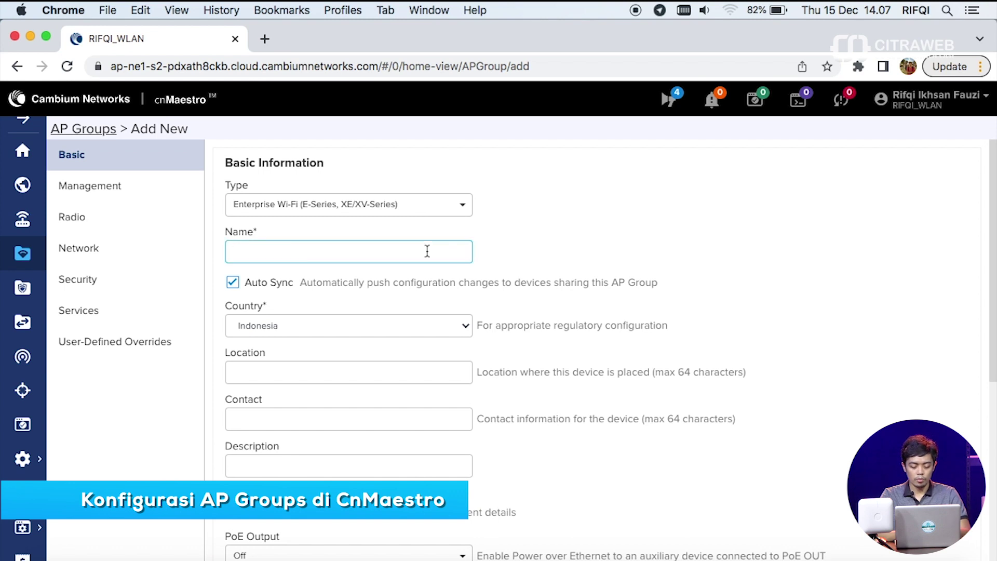
type("Ap Citraweb")
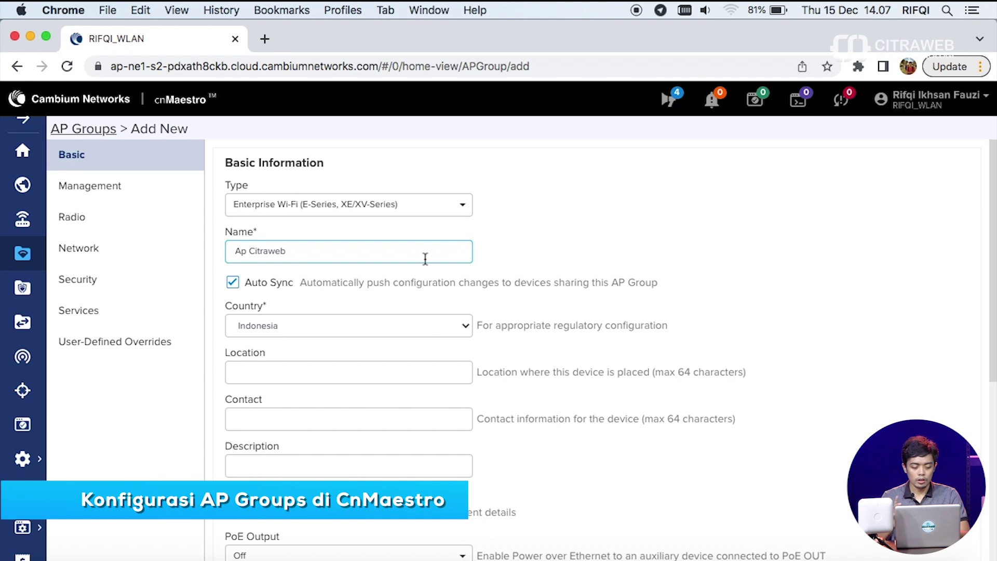
- Add SSID Tamu and SSID Karyawan to the group's WLAN table
scroll(428, 305, "down", 1)
scroll(428, 304, "down", 6)
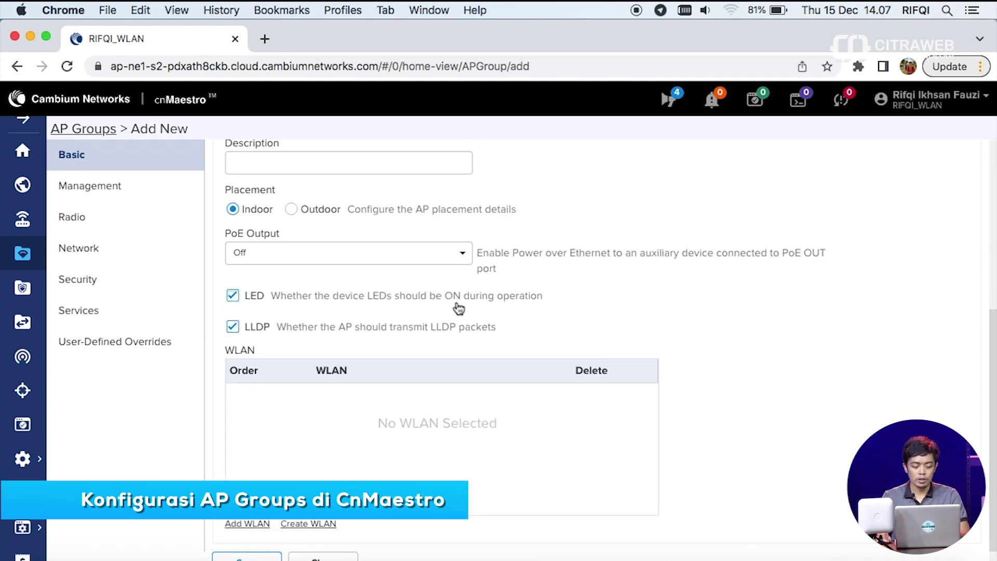
scroll(429, 339, "down", 1)
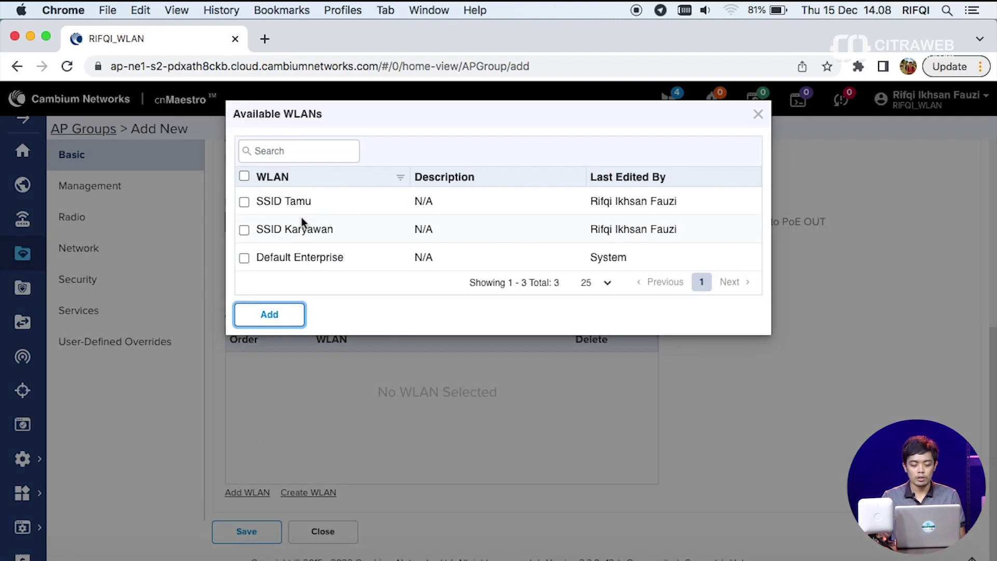
left_click(244, 202)
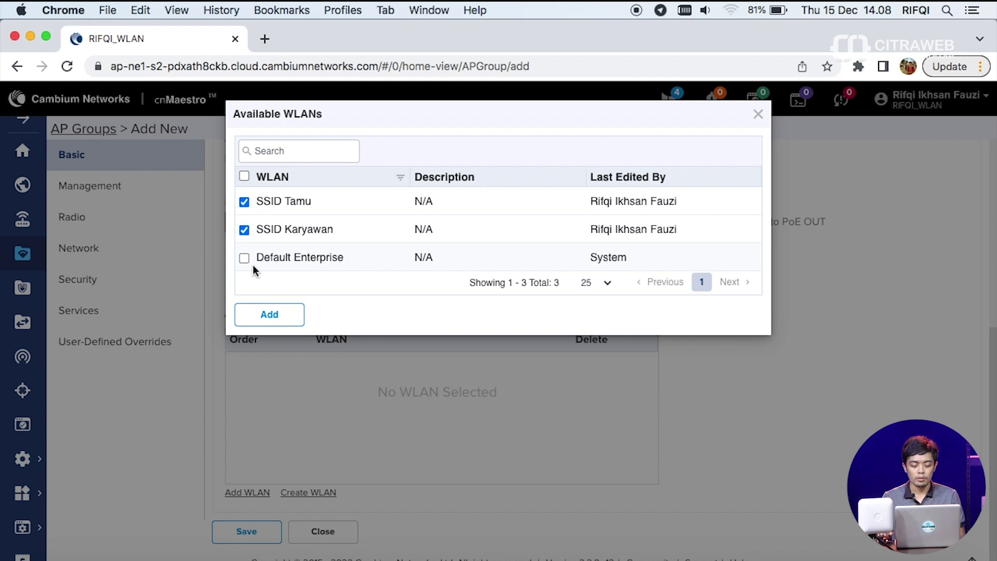
left_click(267, 318)
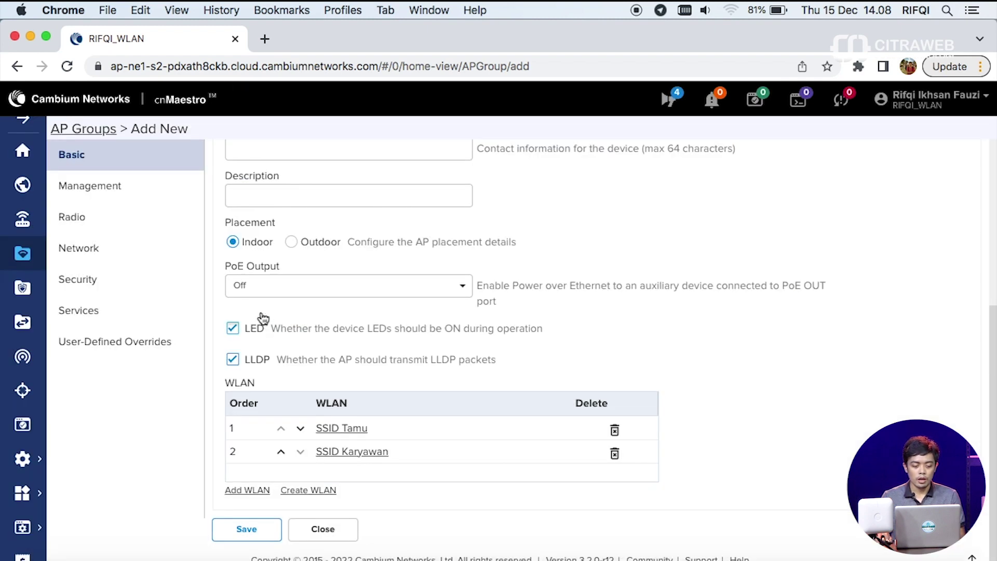
- Fill in the AP group's admin password under Management, then show its Radio settings
left_click(130, 200)
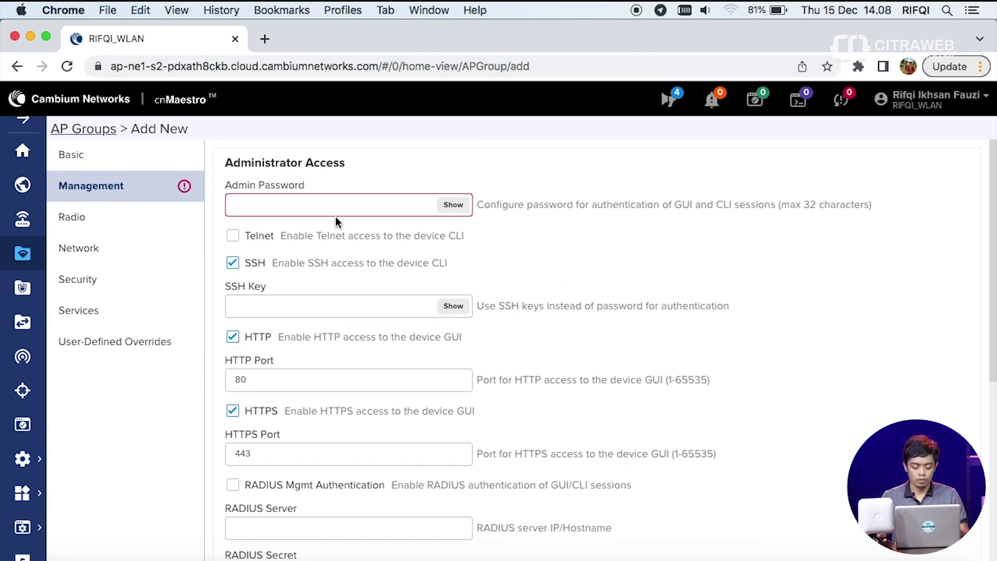
left_click(323, 206)
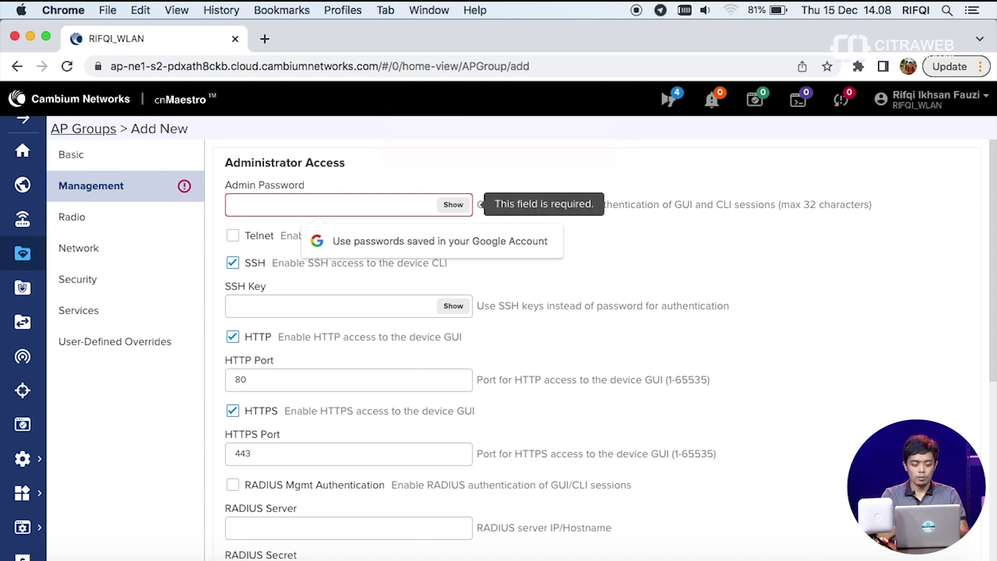
type("admin")
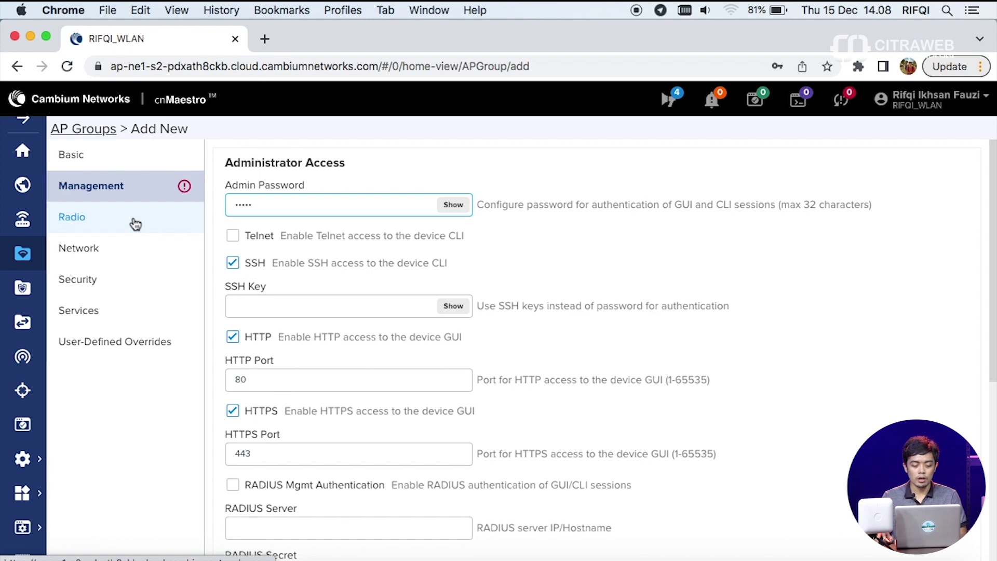
left_click(136, 225)
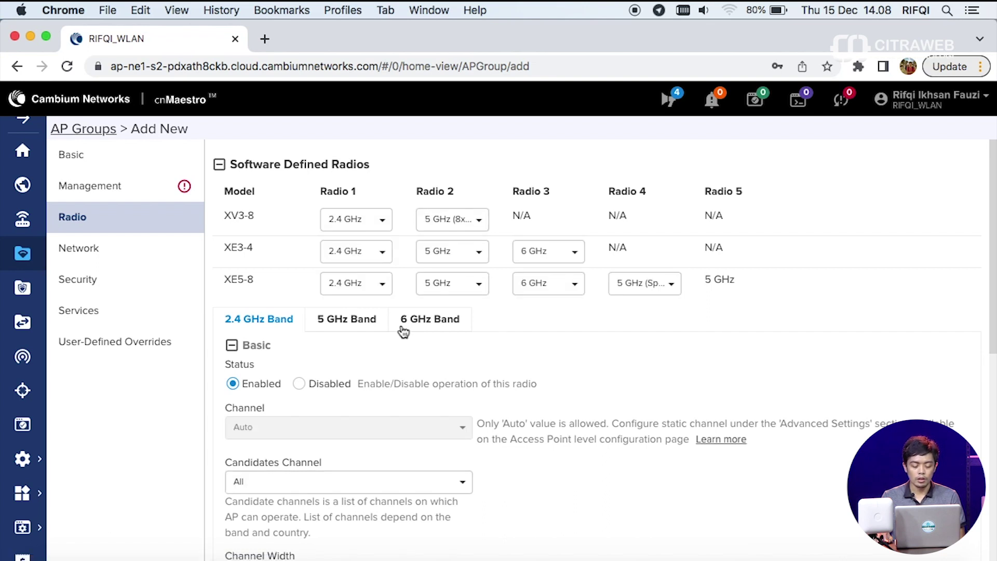
- Review the 6, 2.4 and 5 GHz bands and set the 5 GHz channel width to 20MHz
left_click(405, 330)
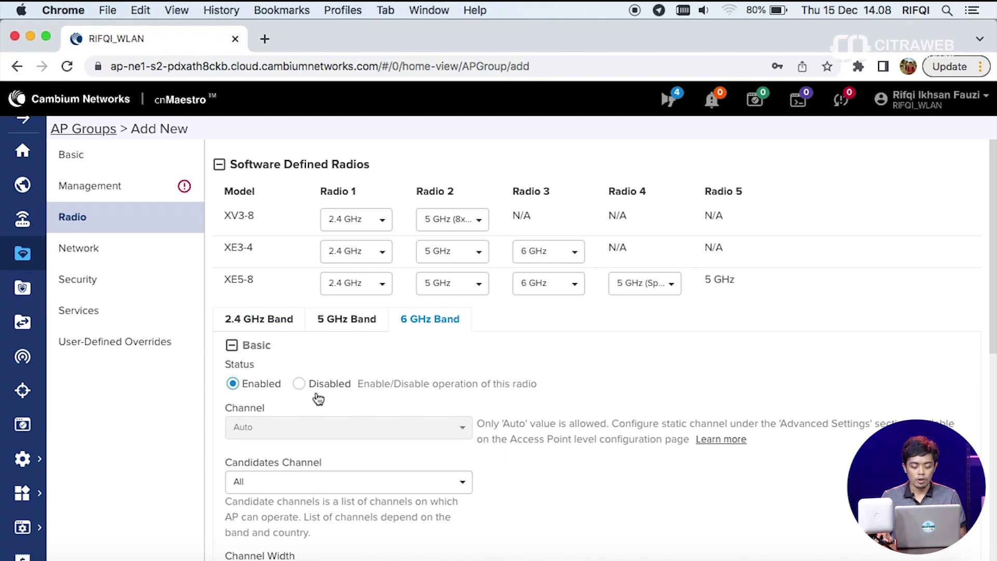
scroll(311, 408, "down", 2)
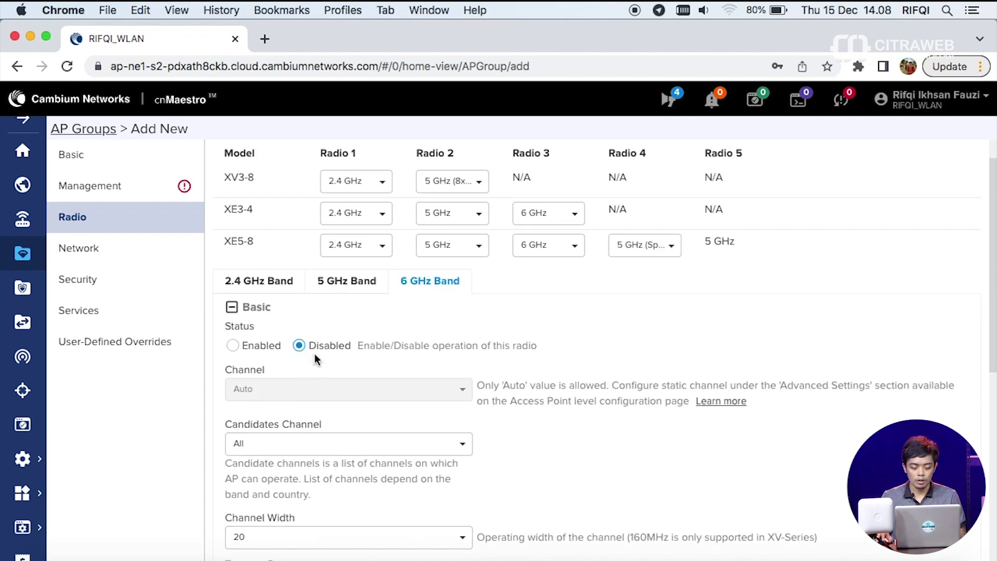
left_click(281, 284)
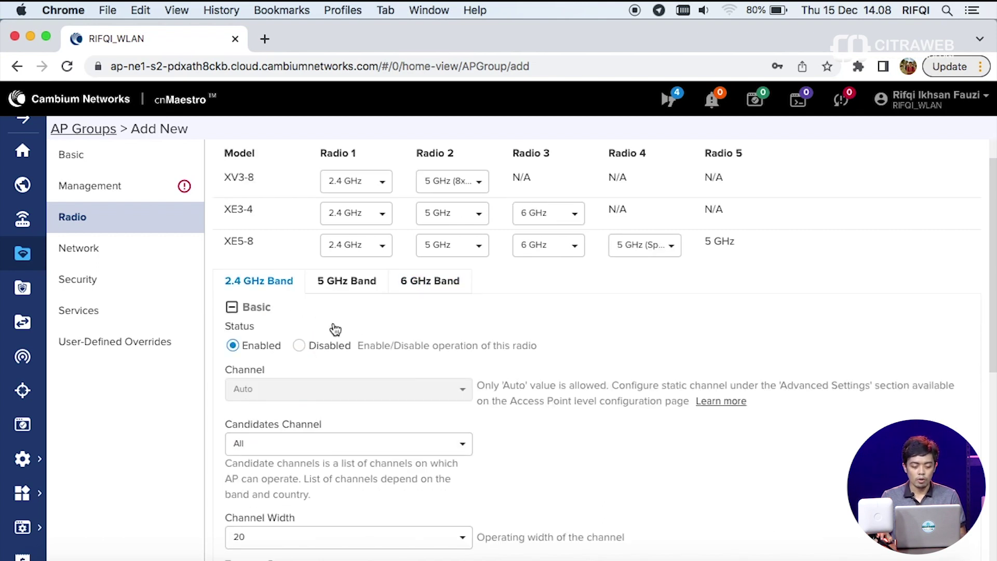
scroll(352, 338, "down", 10)
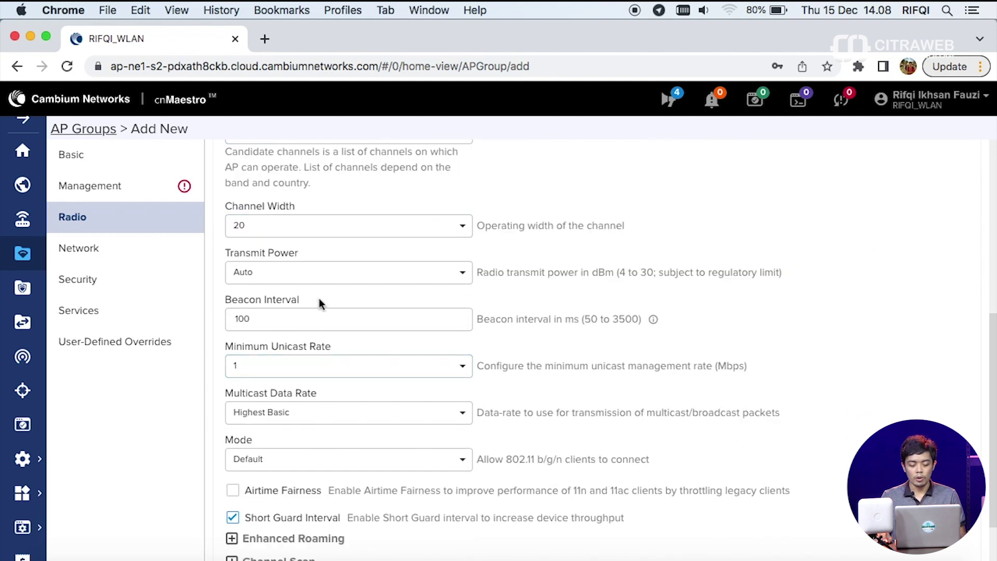
scroll(349, 327, "up", 8)
left_click(359, 237)
scroll(396, 329, "down", 4)
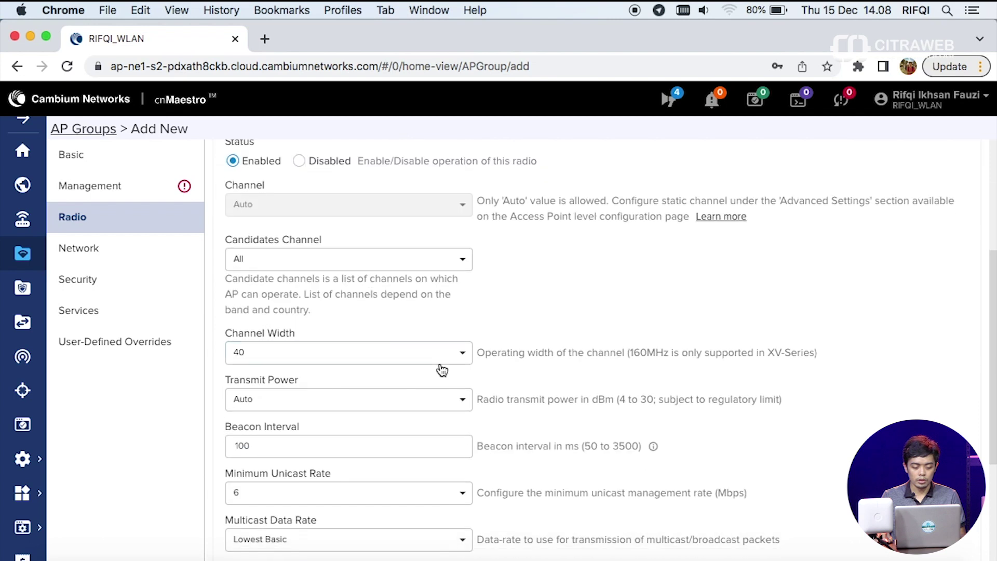
left_click(462, 353)
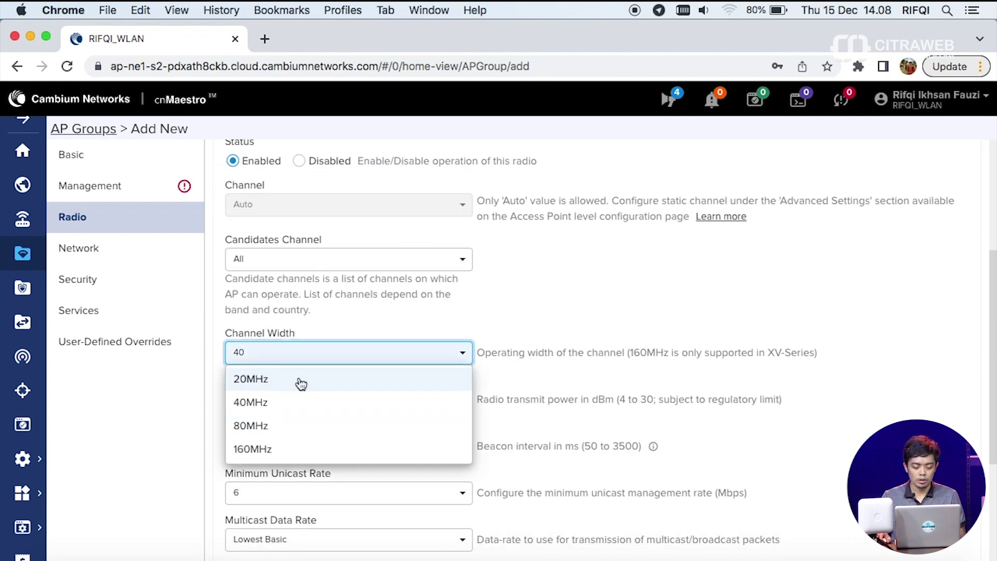
left_click(419, 382)
scroll(418, 382, "down", 1)
scroll(418, 385, "down", 5)
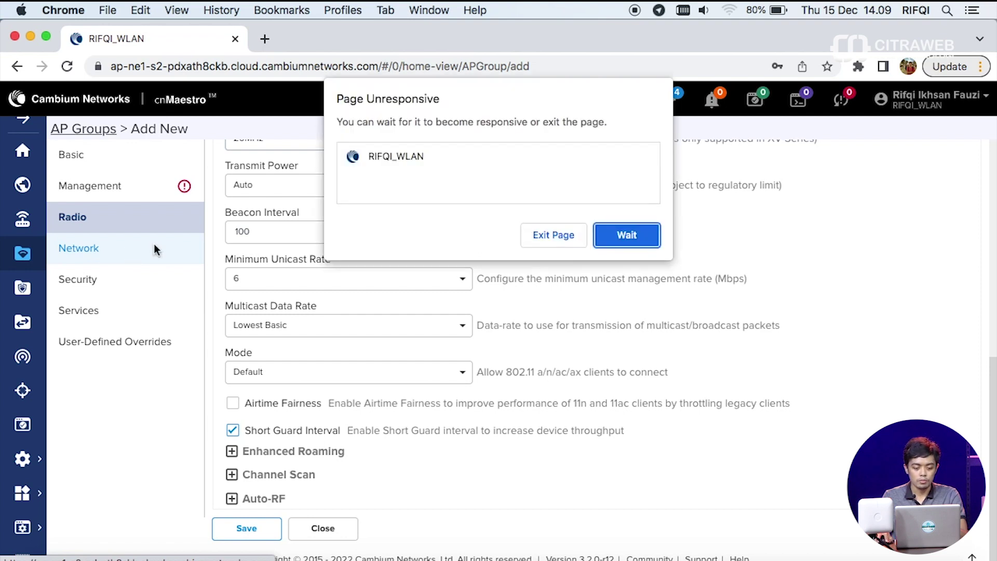
- Set Ethernet Port 1 in the group's Network settings to trunk multiple VLANs
left_click(627, 233)
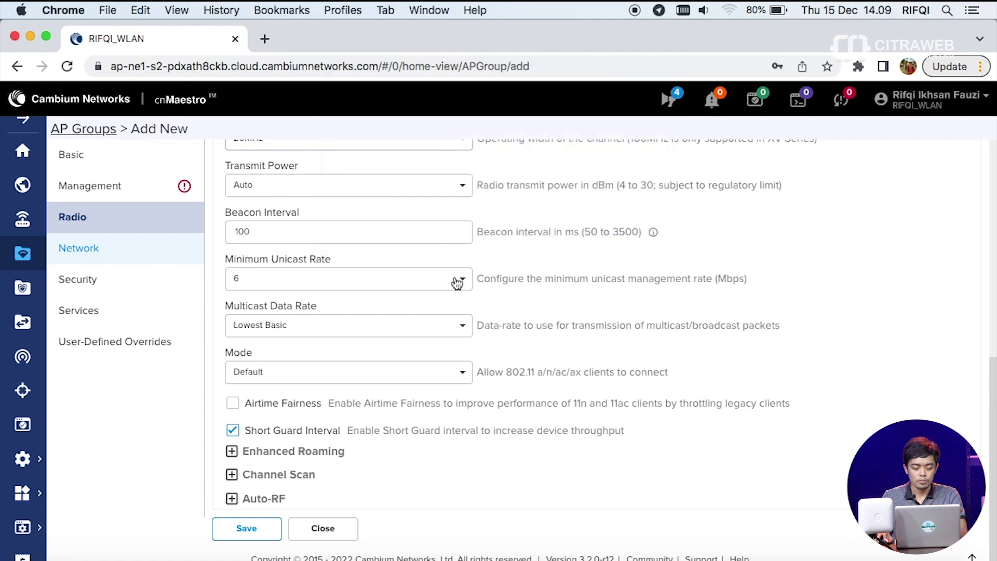
left_click(134, 252)
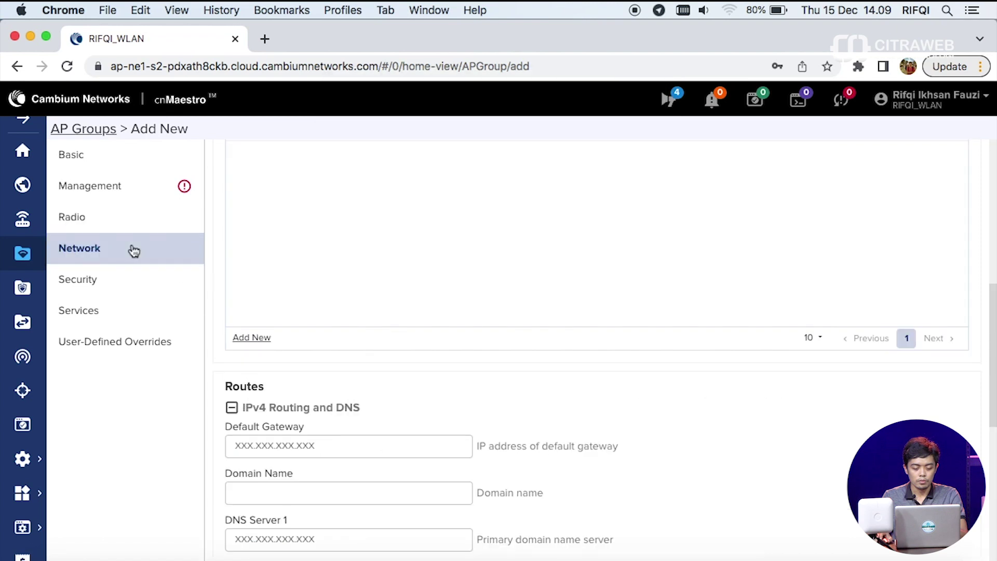
scroll(357, 288, "up", 10)
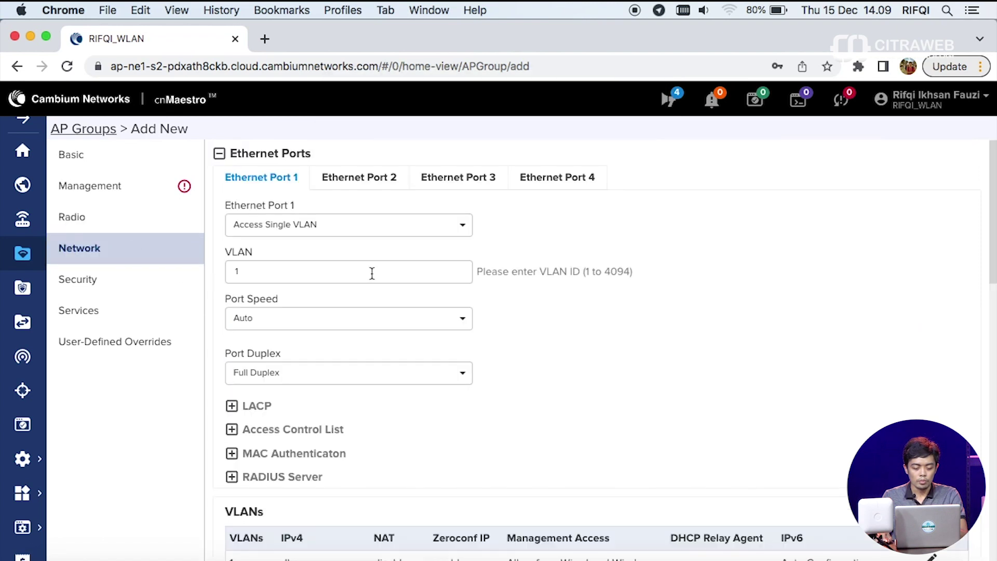
left_click(385, 238)
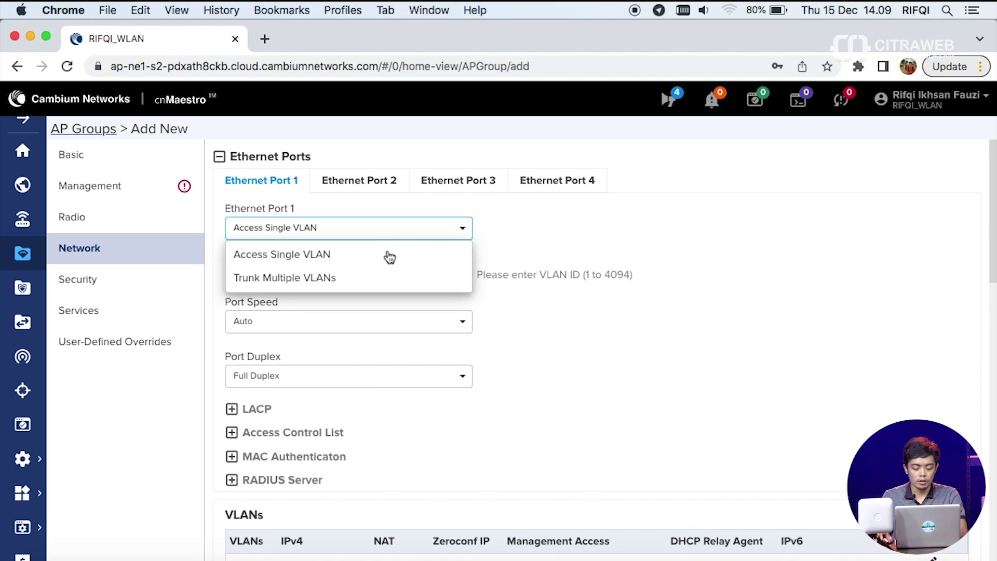
left_click(337, 278)
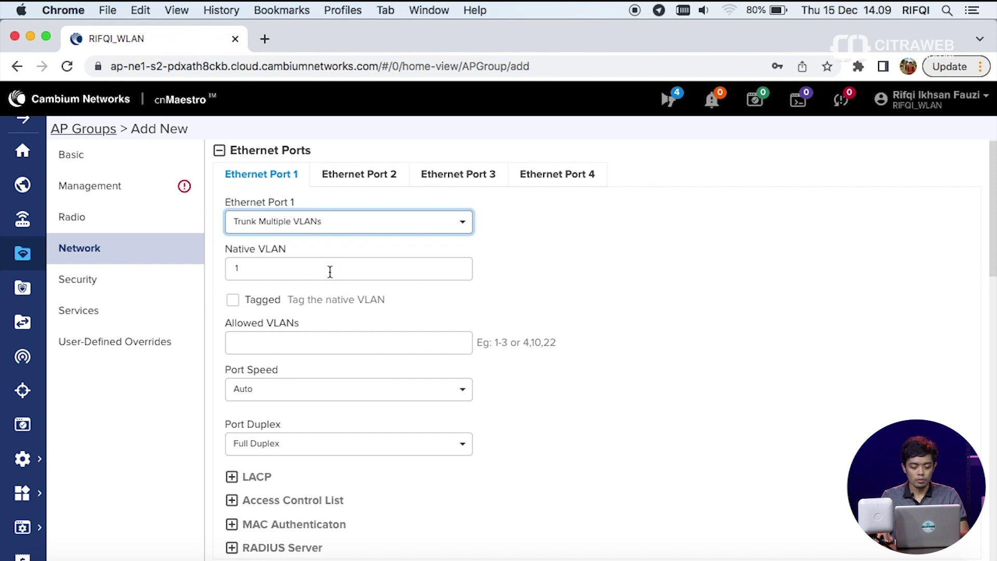
key("Tab")
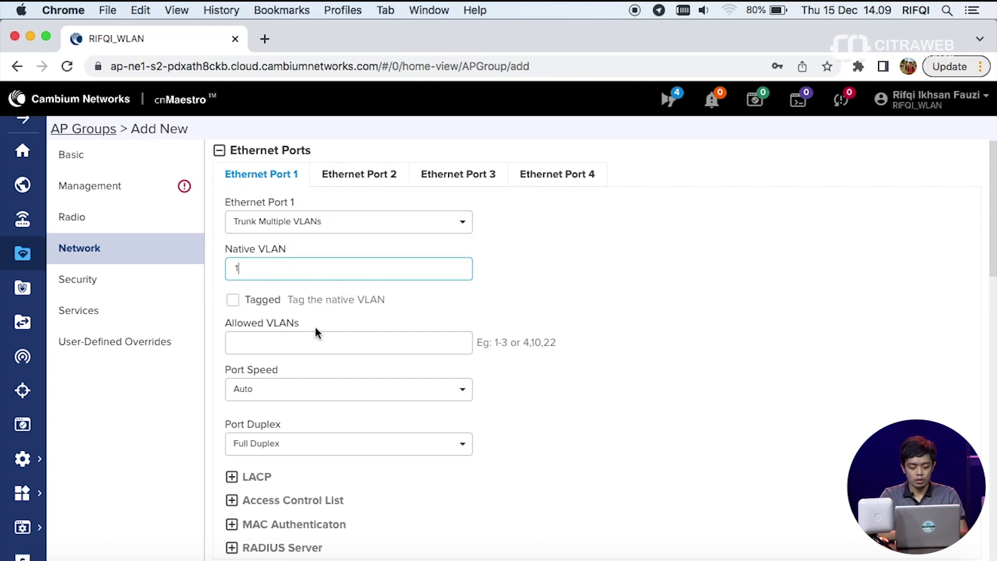
- Allow VLANs 100,200 on Ethernet Port 1 and save the AP group
scroll(316, 333, "down", 1)
left_click(327, 332)
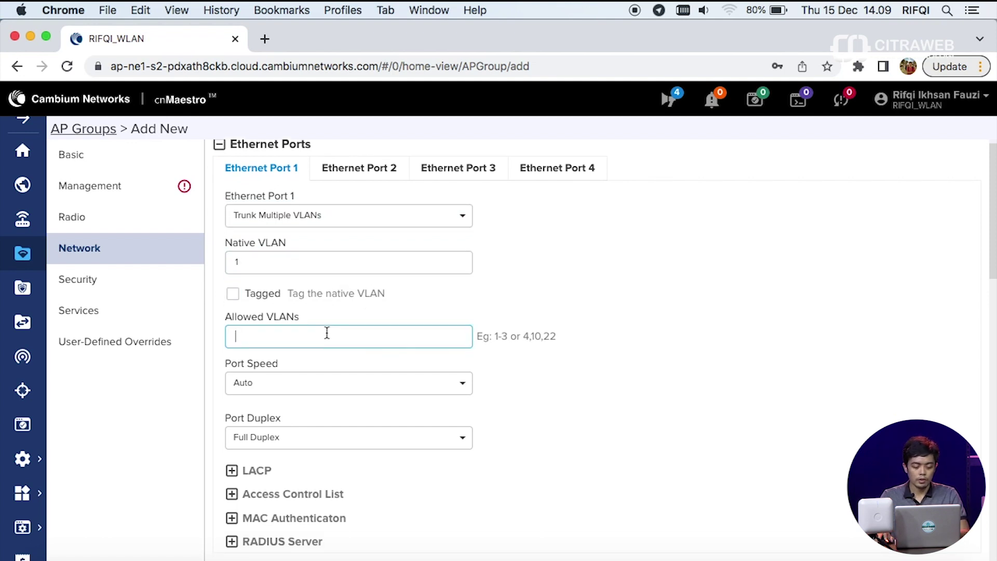
type("100,200")
scroll(419, 330, "down", 5)
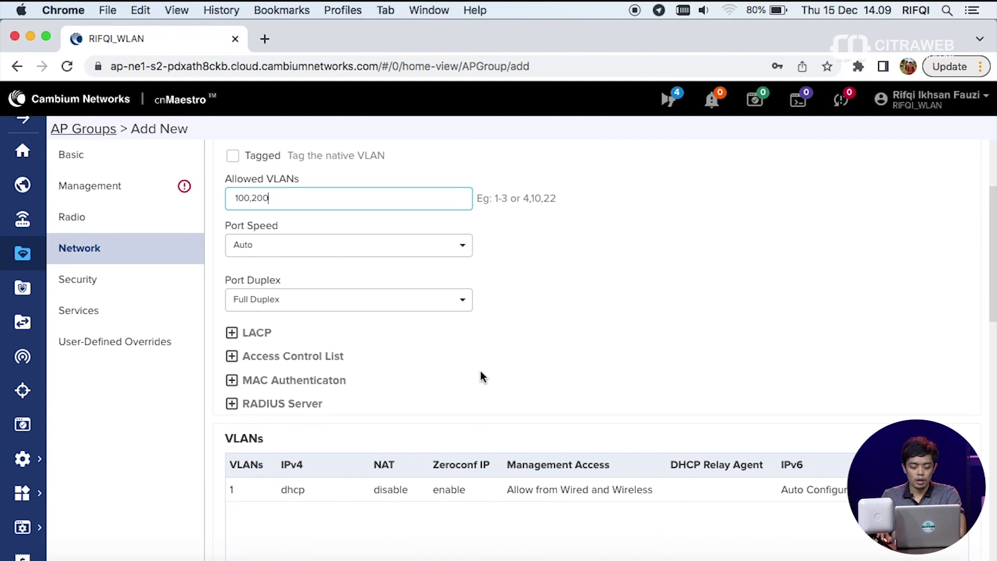
scroll(484, 374, "down", 10)
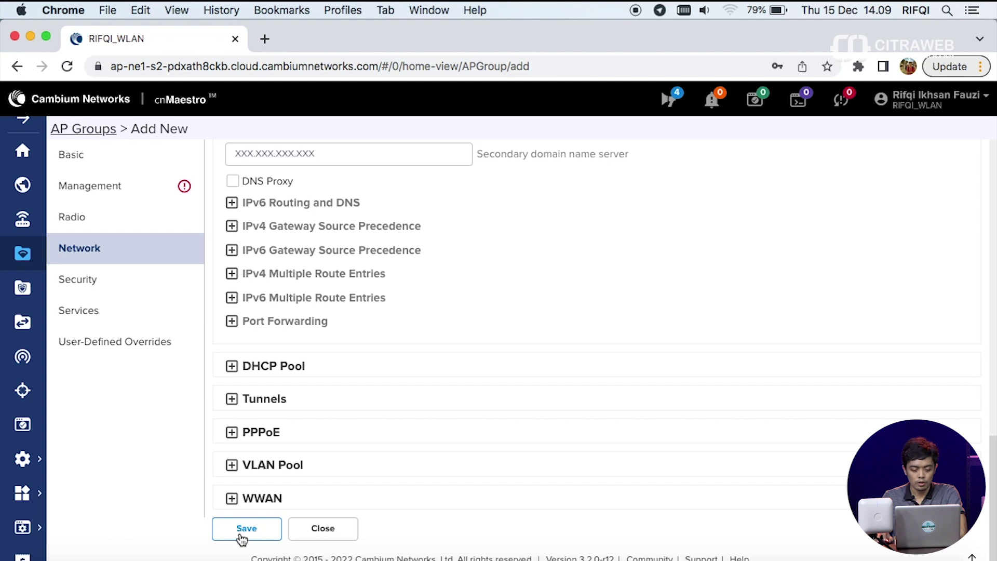
left_click(261, 534)
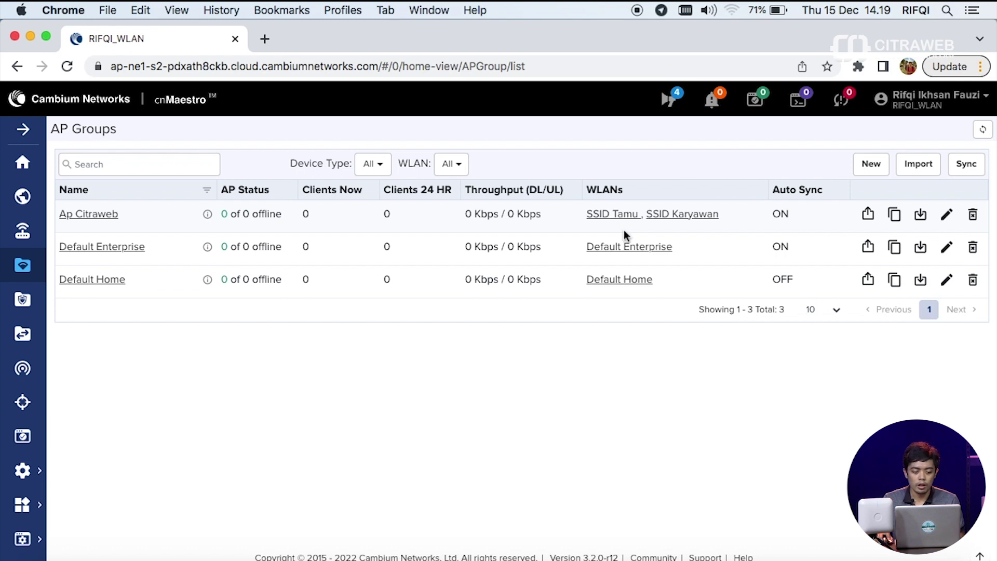
- Choose Ap Citraweb as the AP Group in access point E410-98DD31's Configuration tab
left_click(34, 240)
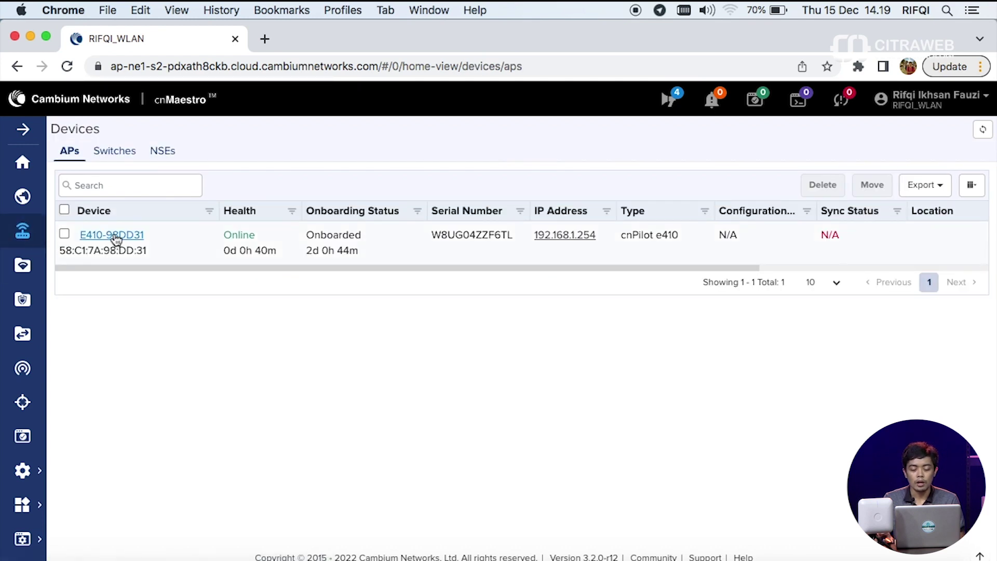
left_click(114, 236)
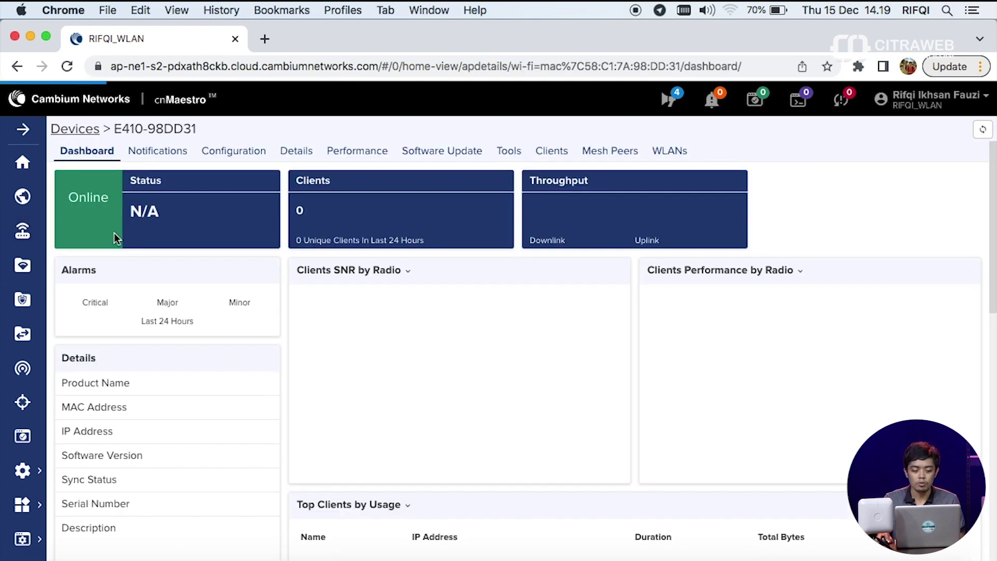
left_click(255, 153)
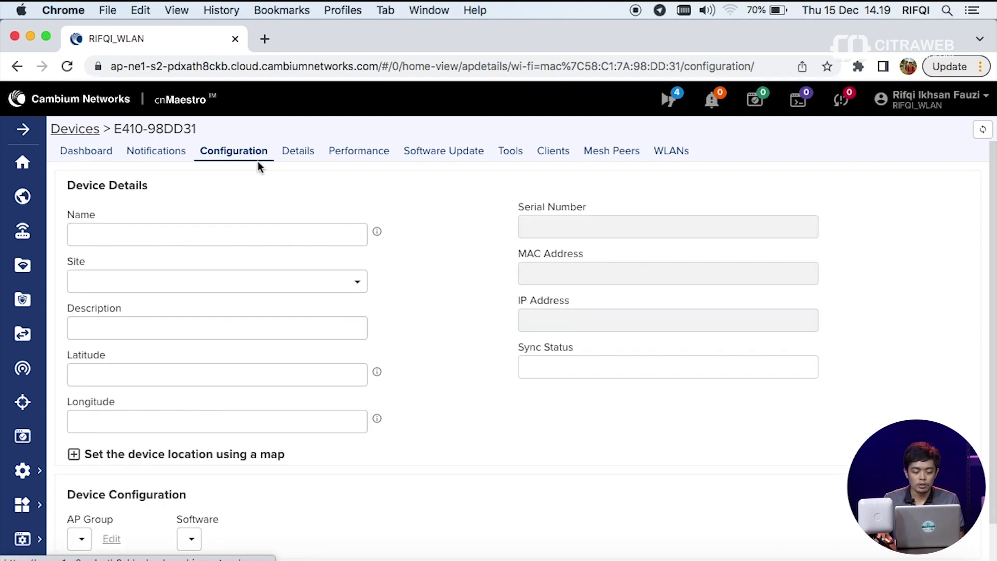
scroll(256, 160, "down", 1)
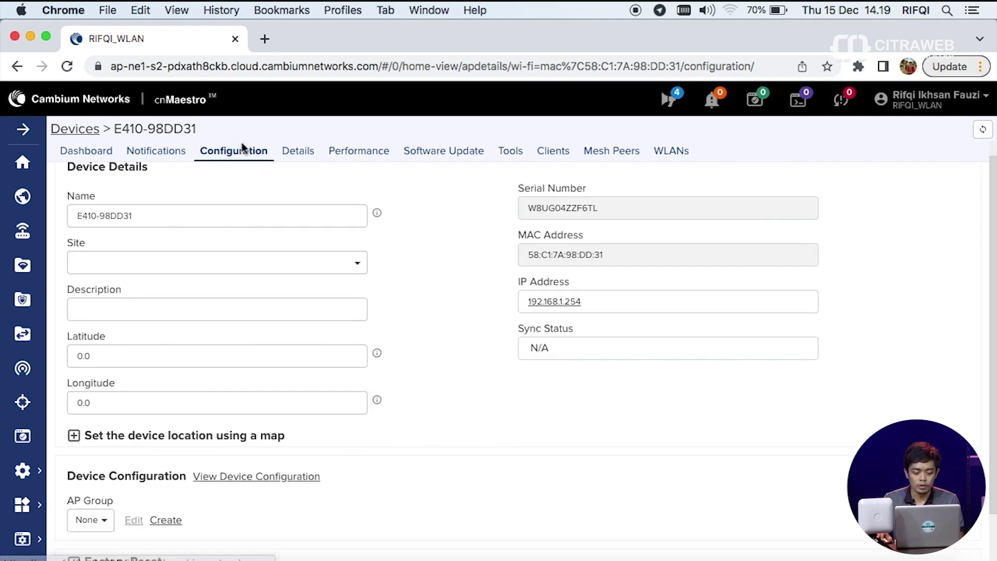
scroll(364, 260, "down", 3)
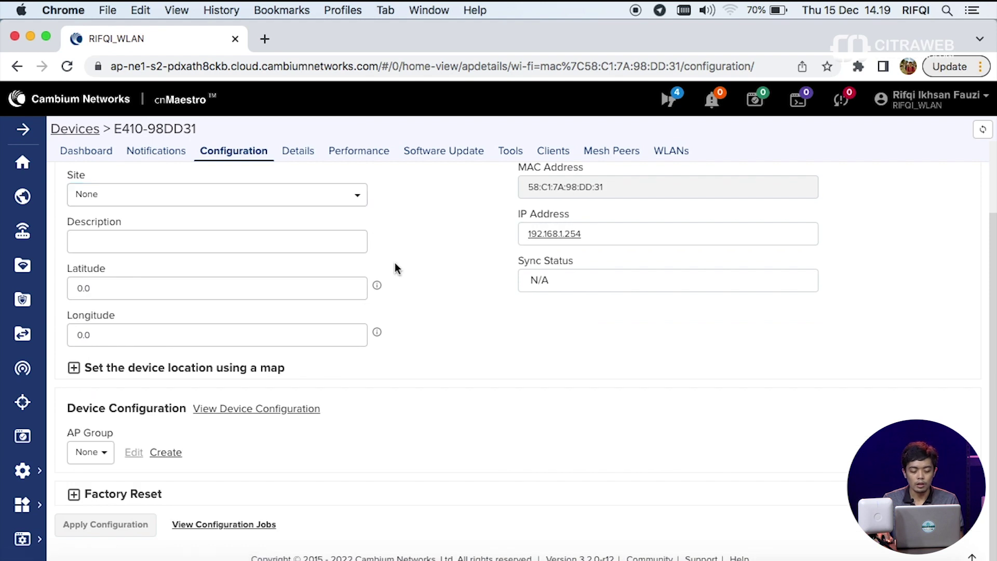
left_click(104, 454)
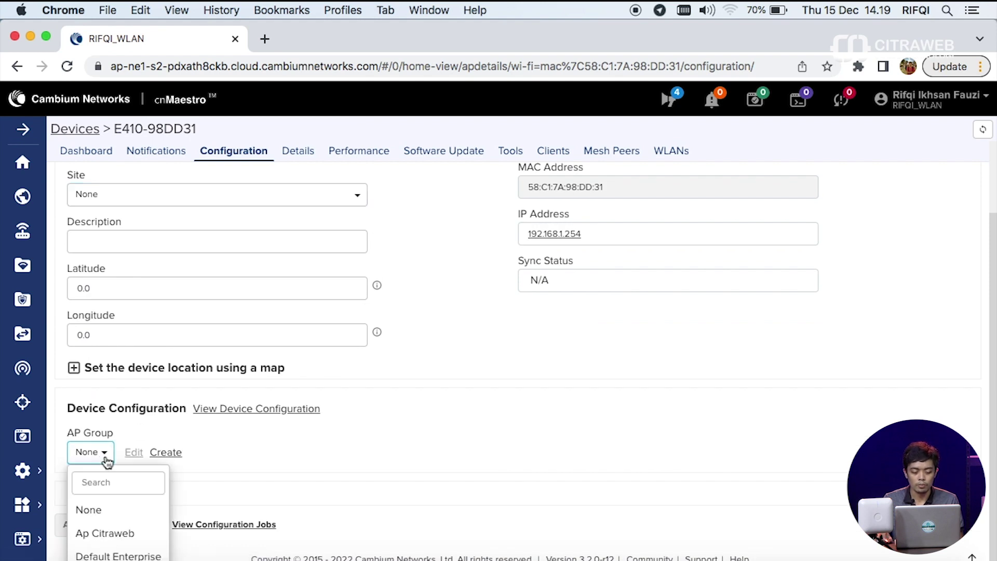
left_click(93, 533)
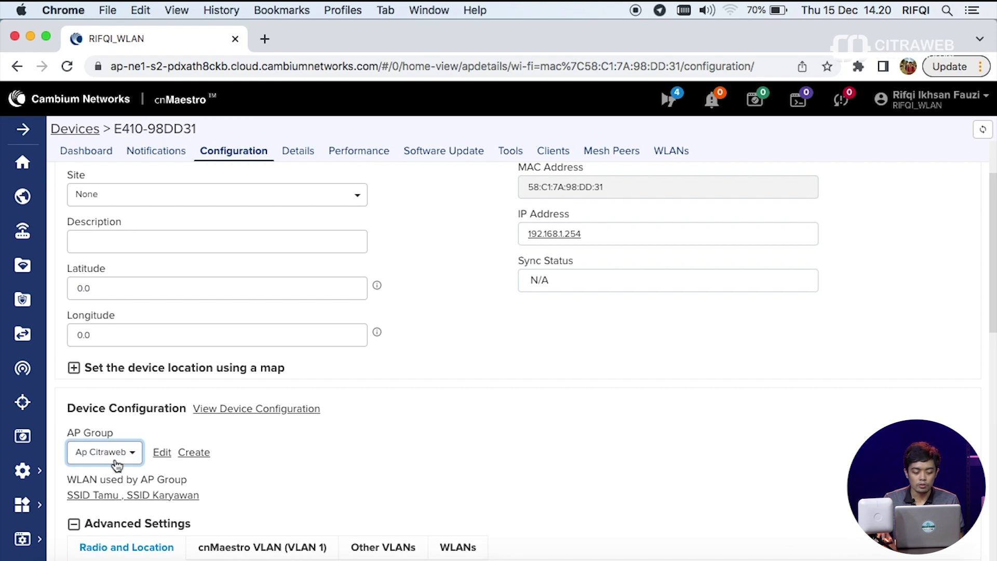
scroll(117, 463, "down", 2)
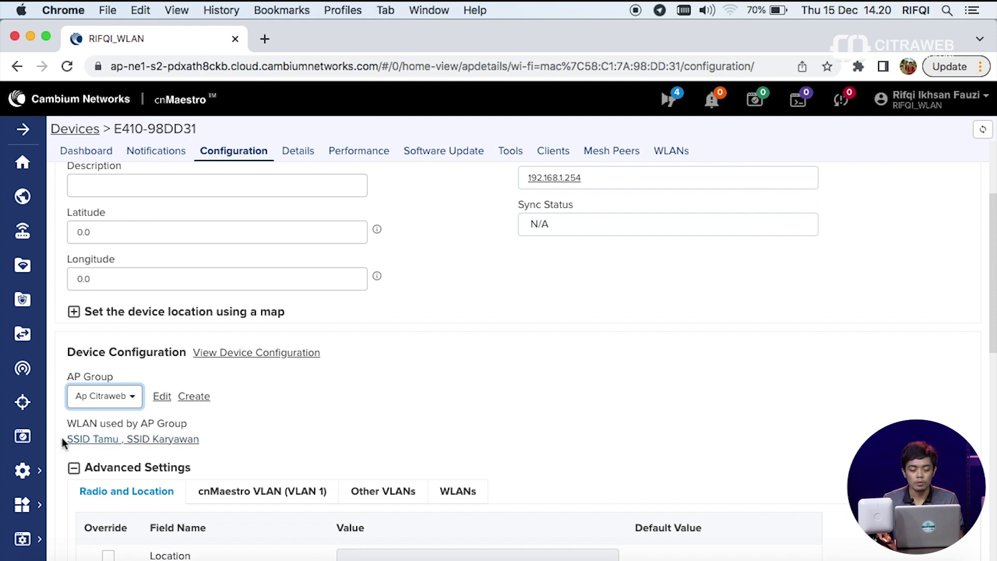
scroll(288, 425, "down", 15)
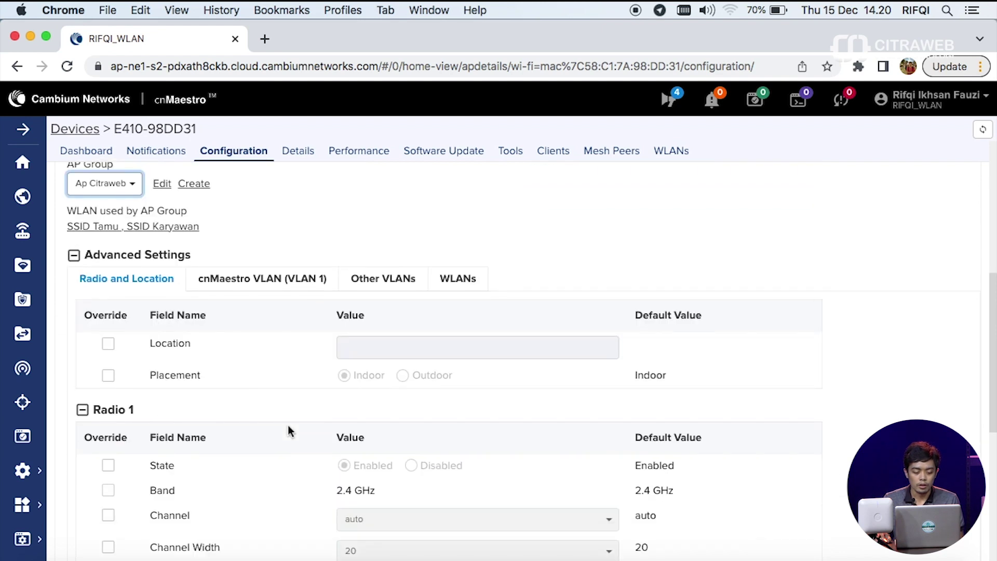
- Apply the configuration to E410-98DD31 until it reads In Sync, then view nearby Wi-Fi networks
left_click(119, 526)
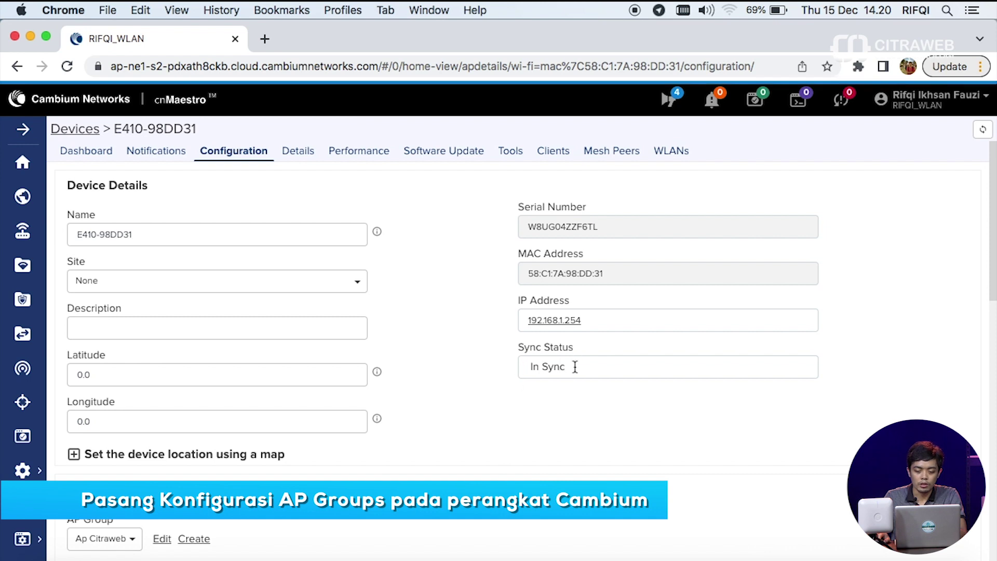
left_click(731, 10)
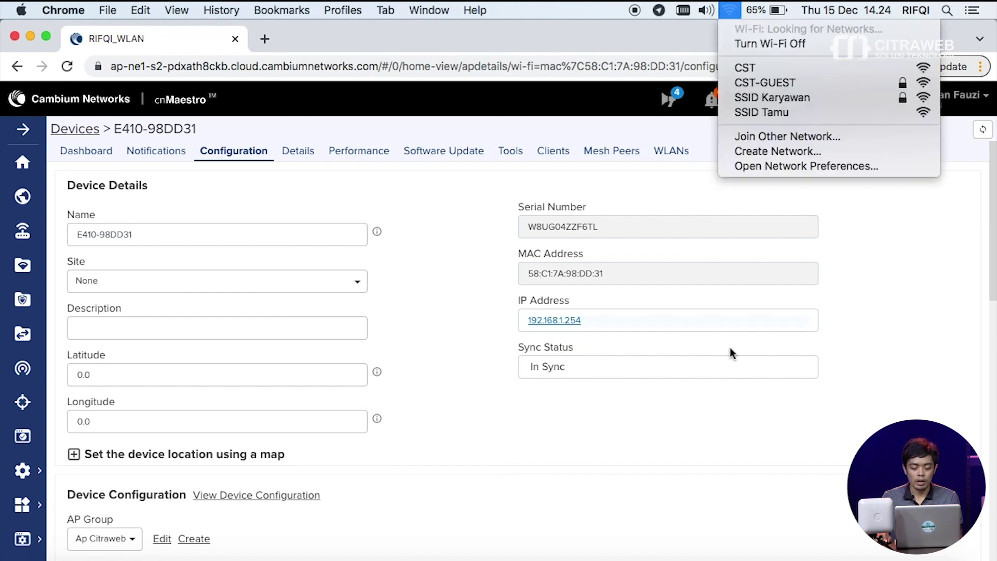
- Join SSID Karyawan with its WPA2 password, shown in plain text and not remembered
left_click(746, 101)
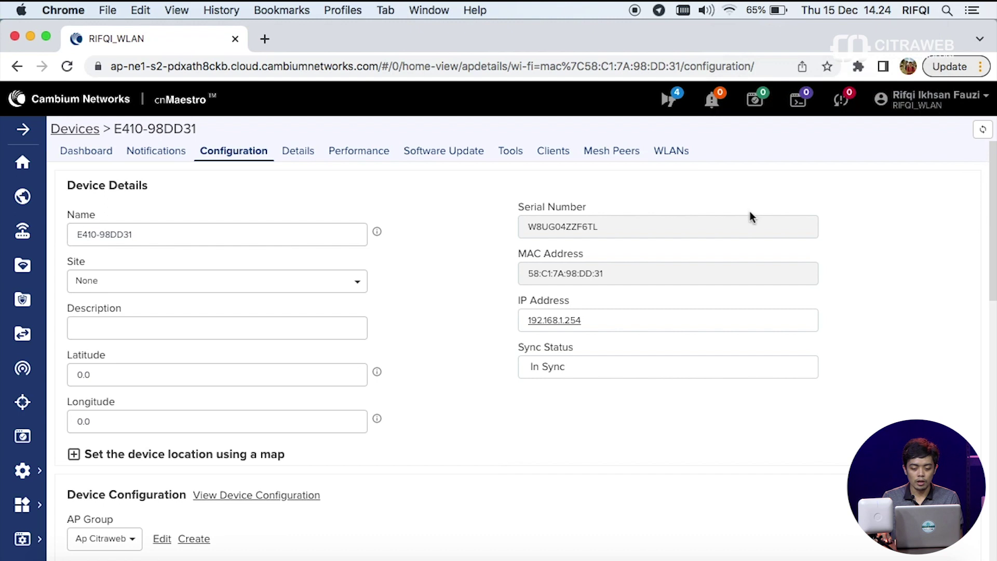
left_click(729, 10)
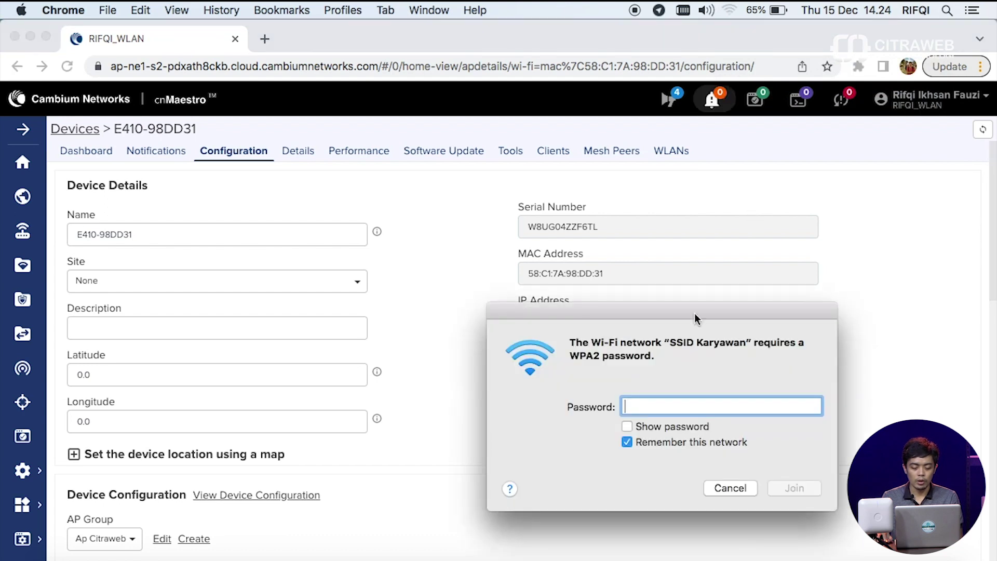
left_click(703, 405)
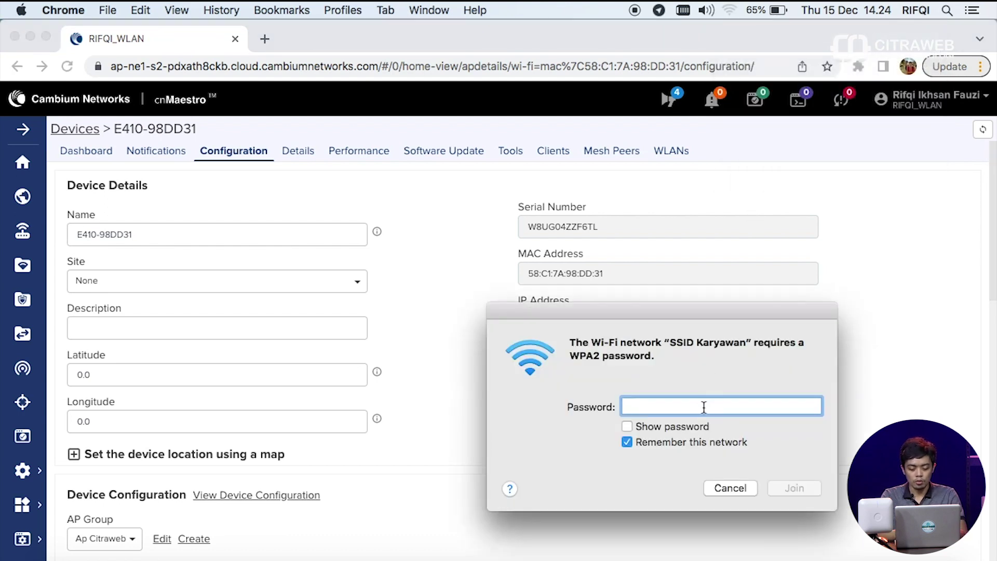
type("•••")
type("web")
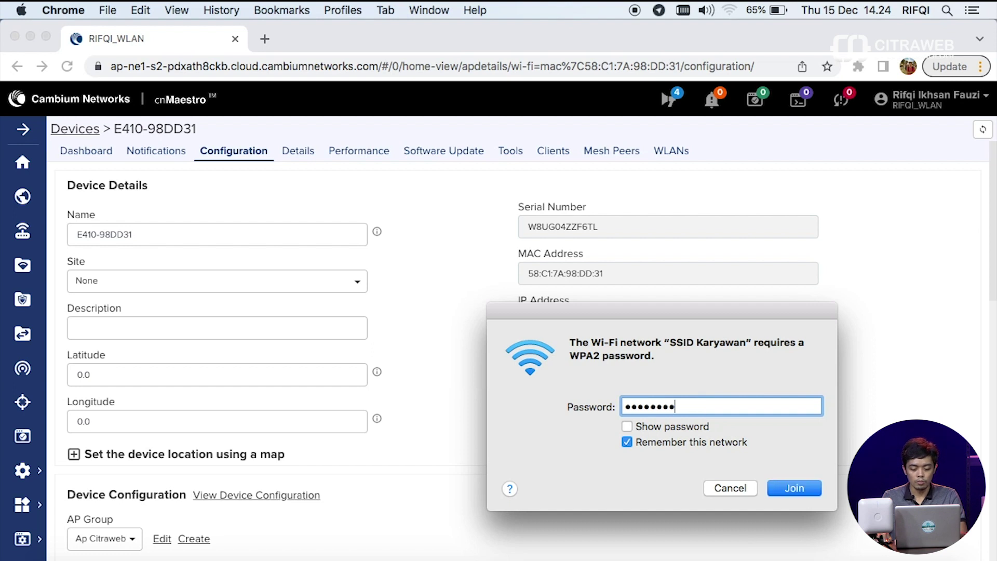
left_click(664, 445)
left_click(667, 427)
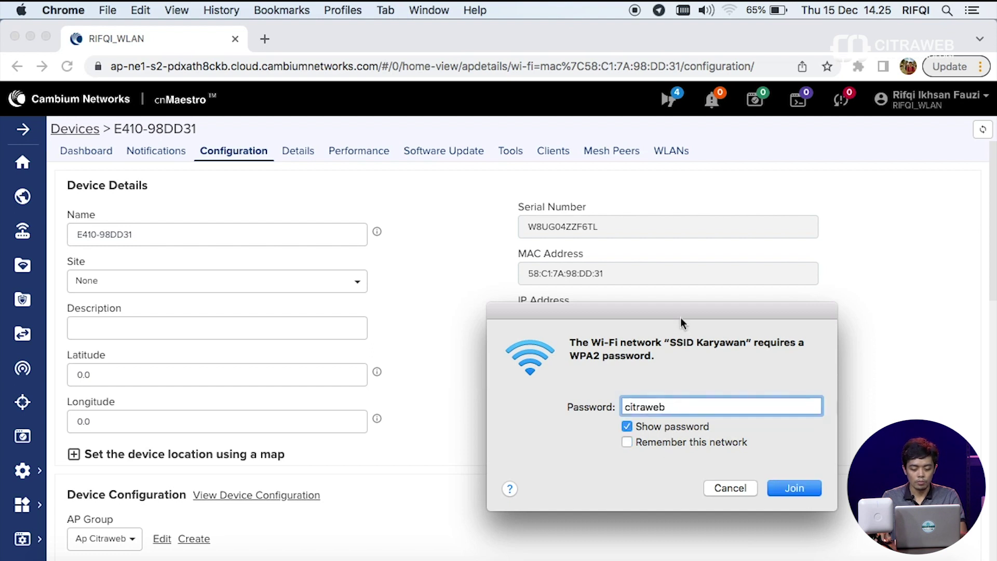
left_click(795, 487)
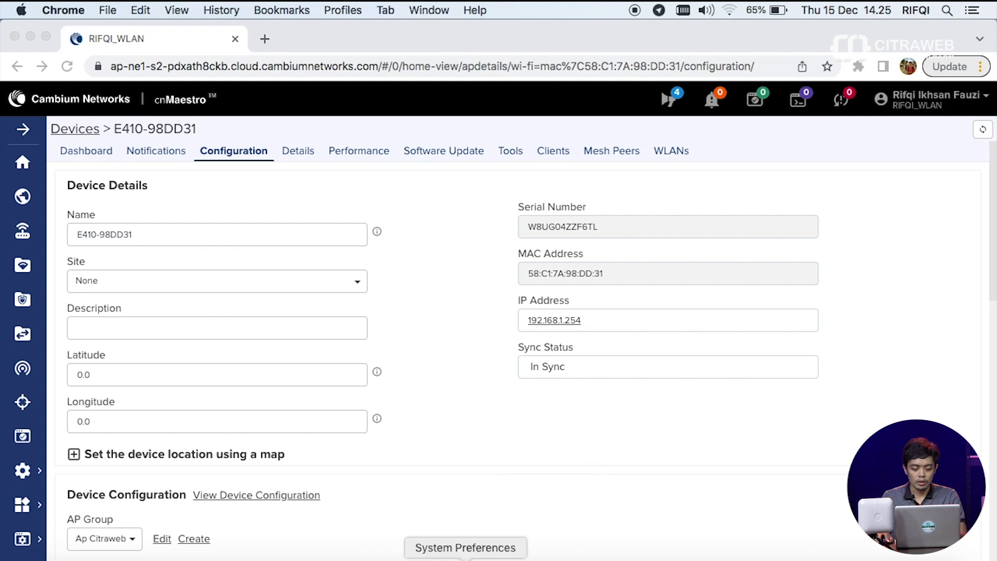
- Check the Wi-Fi IP is a 172.20.100 address in Network preferences, then turn Wi-Fi off and on
left_click(466, 559)
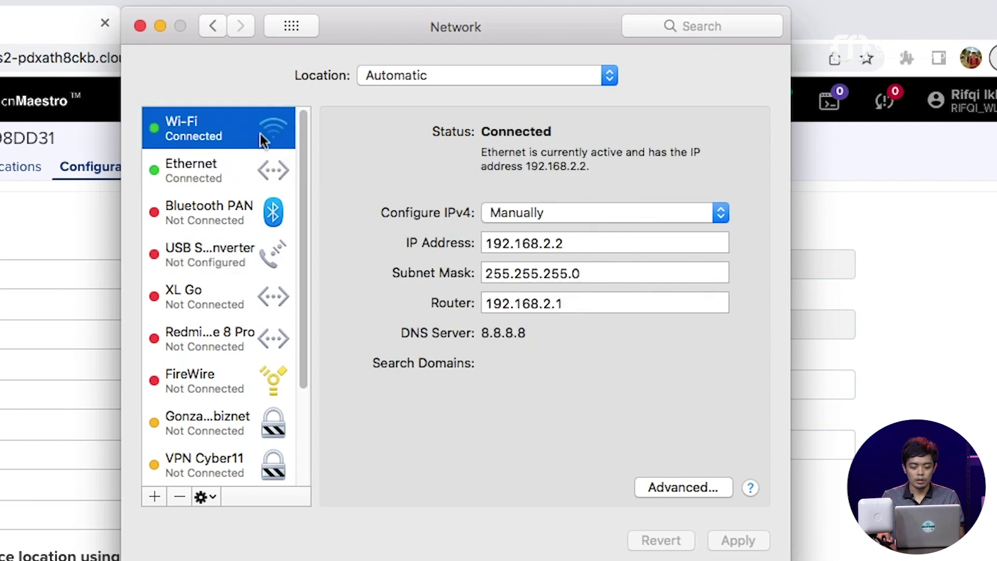
left_click(198, 135)
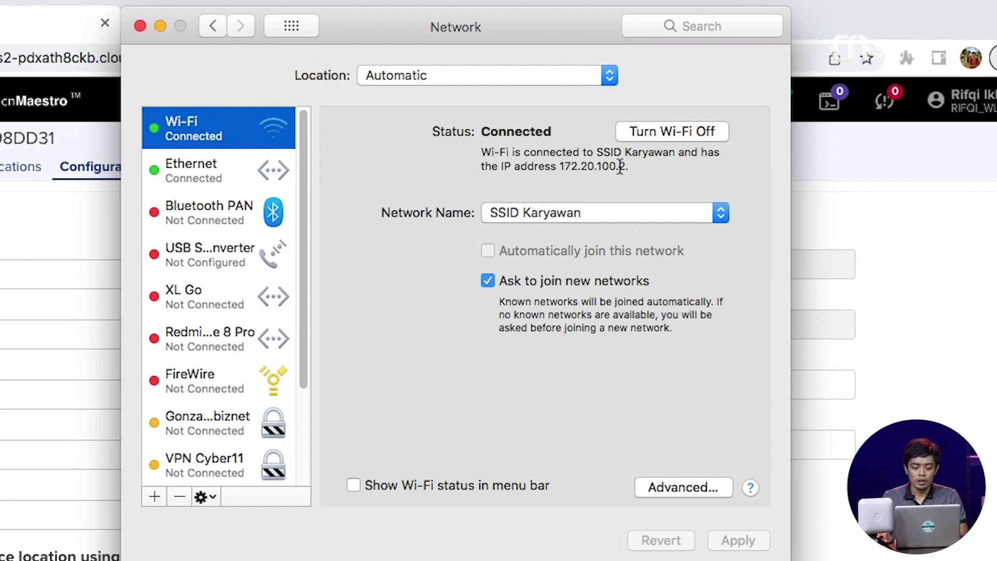
left_click(656, 133)
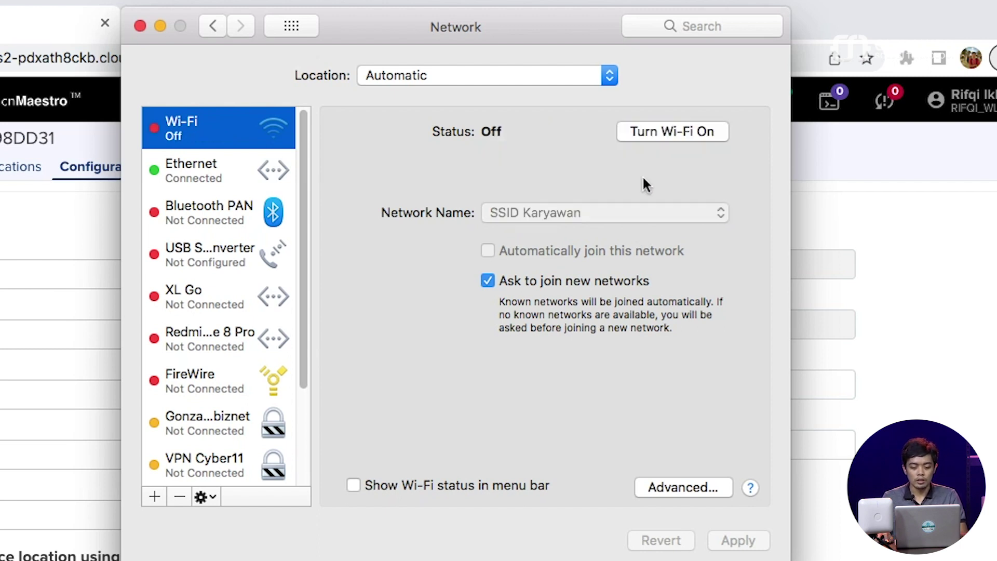
left_click(660, 137)
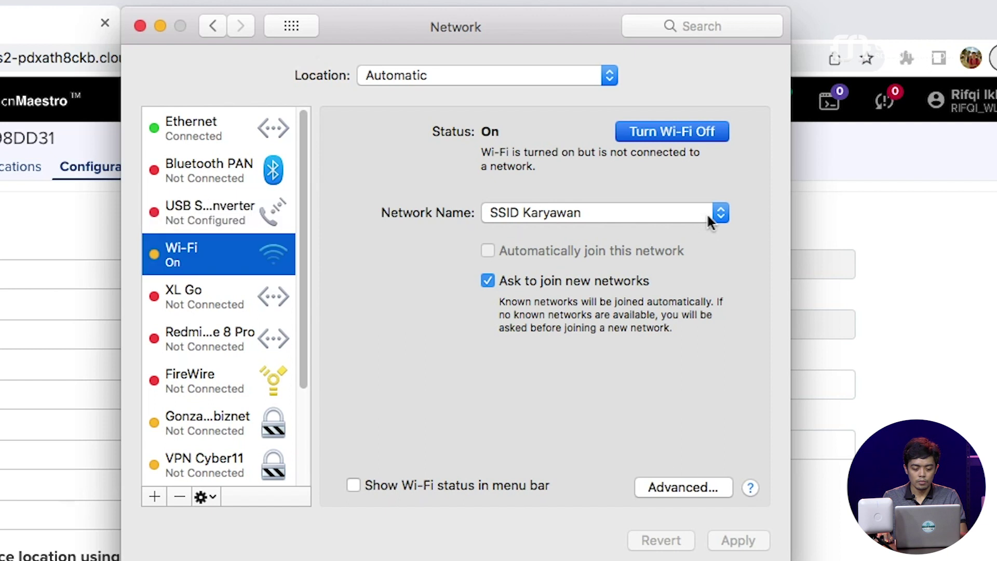
- Restart Wi-Fi and join SSID Tamu, confirming the guest VLAN address 172.20.200.2
key("Return")
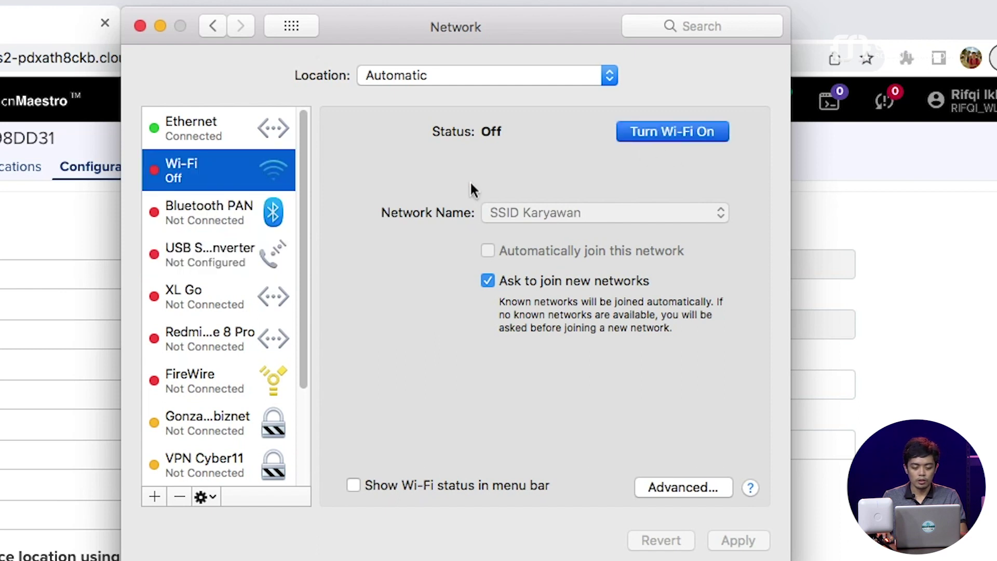
key("Return")
left_click(618, 210)
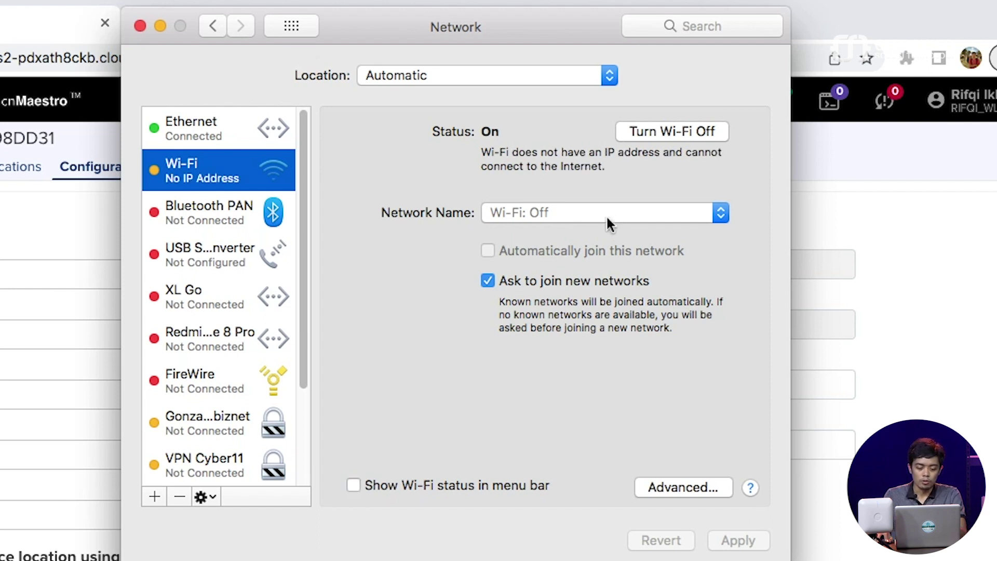
left_click(599, 213)
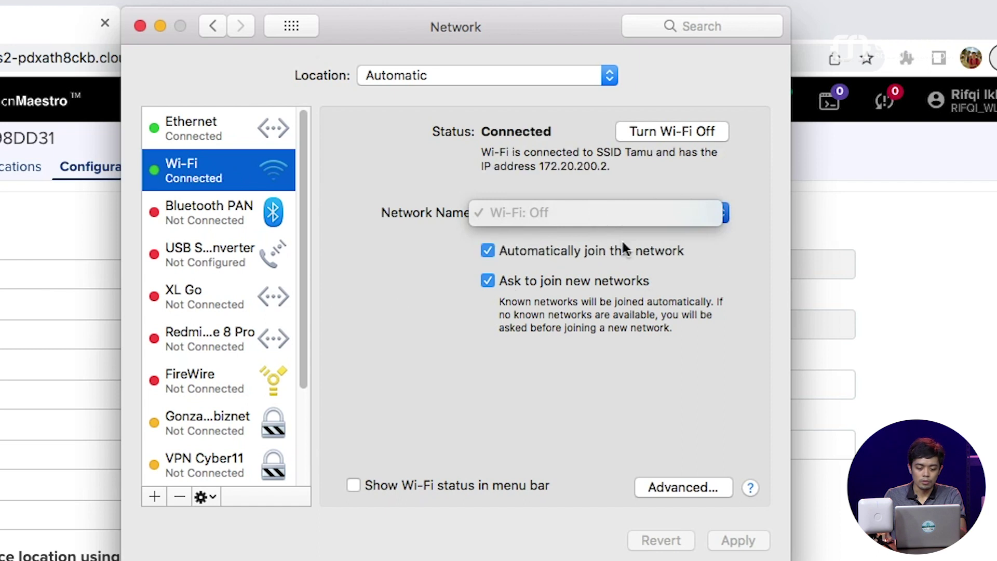
left_click(566, 164)
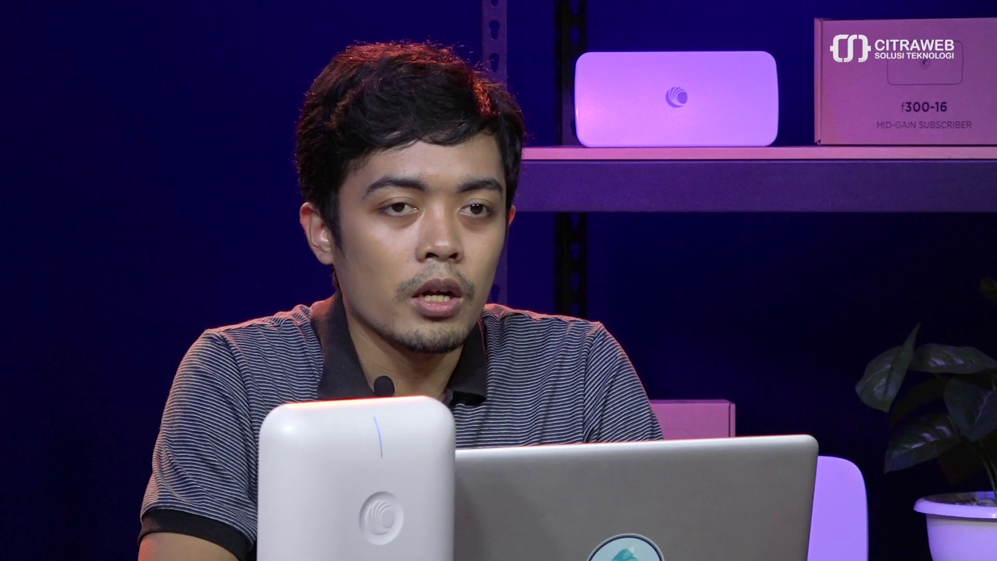